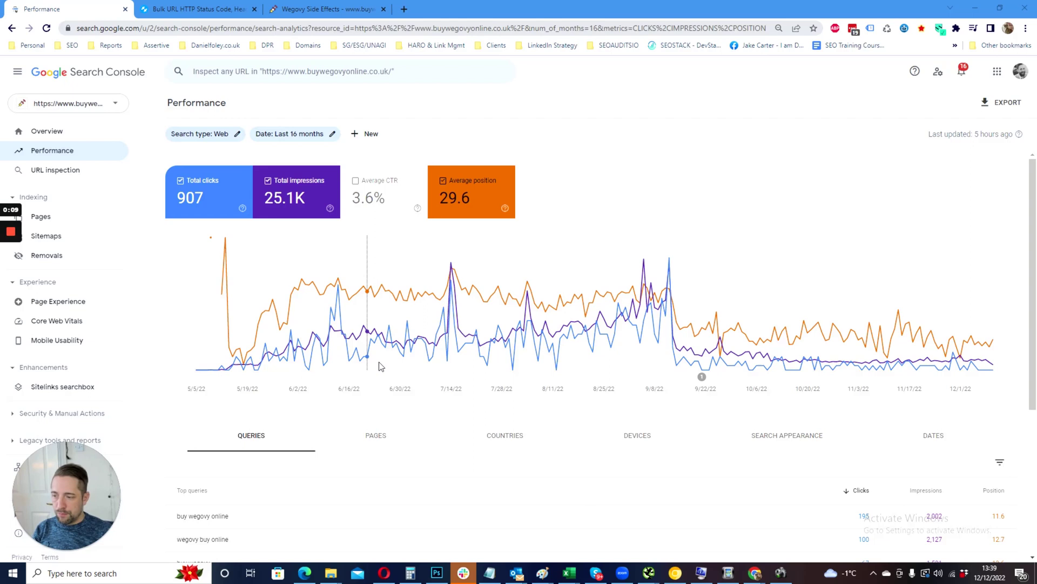
# Bring up the buywegovyonline.co.uk Wegovy Side Effects page from its browser tab.
pyautogui.click(307, 11)
pyautogui.moveTo(606, 93)
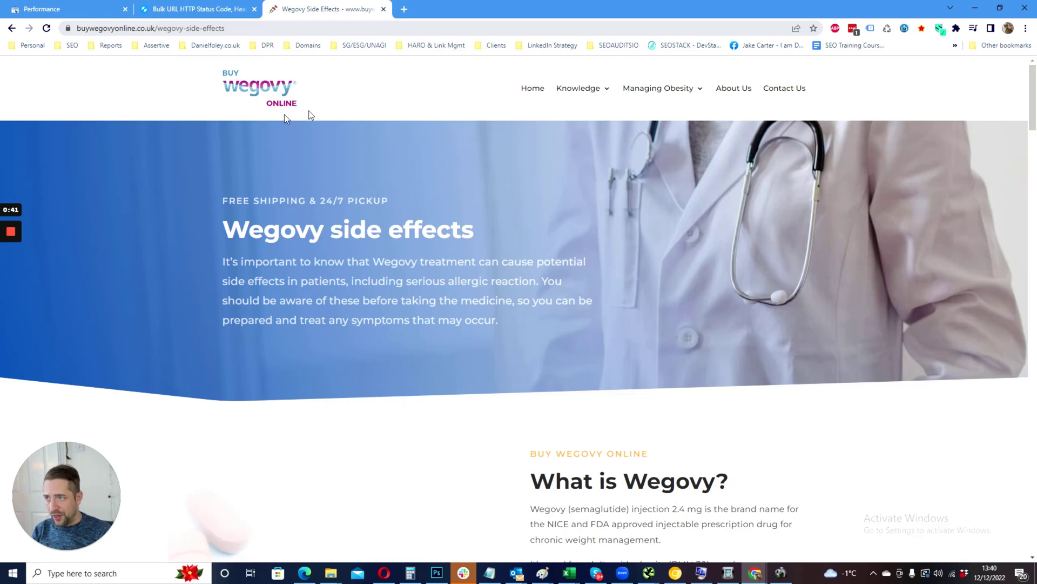
# Check the side effects page's full www address, then load the buywegovyonline.co.uk homepage.
pyautogui.click(287, 28)
pyautogui.press('End')
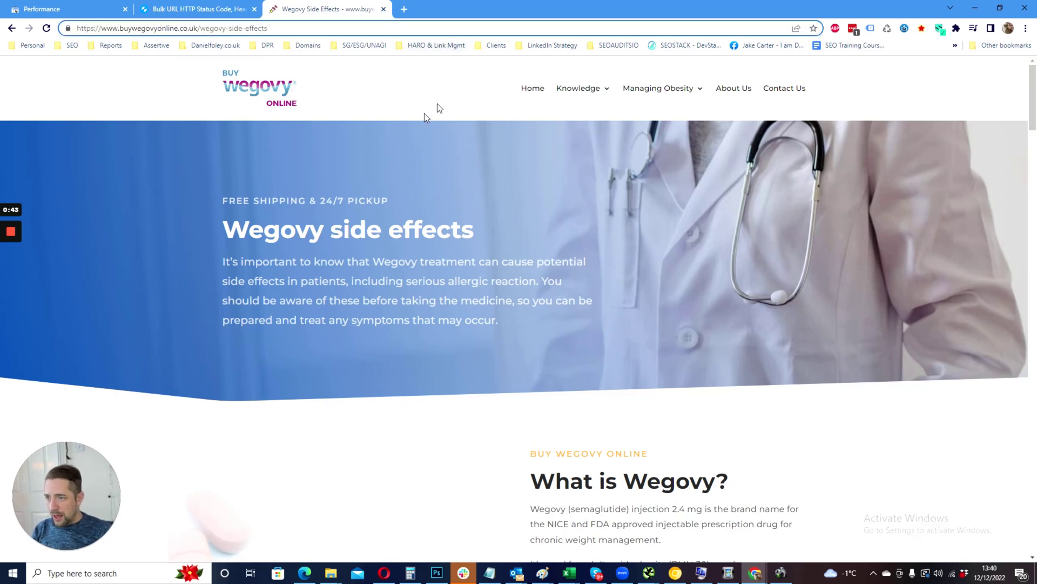
pyautogui.click(275, 93)
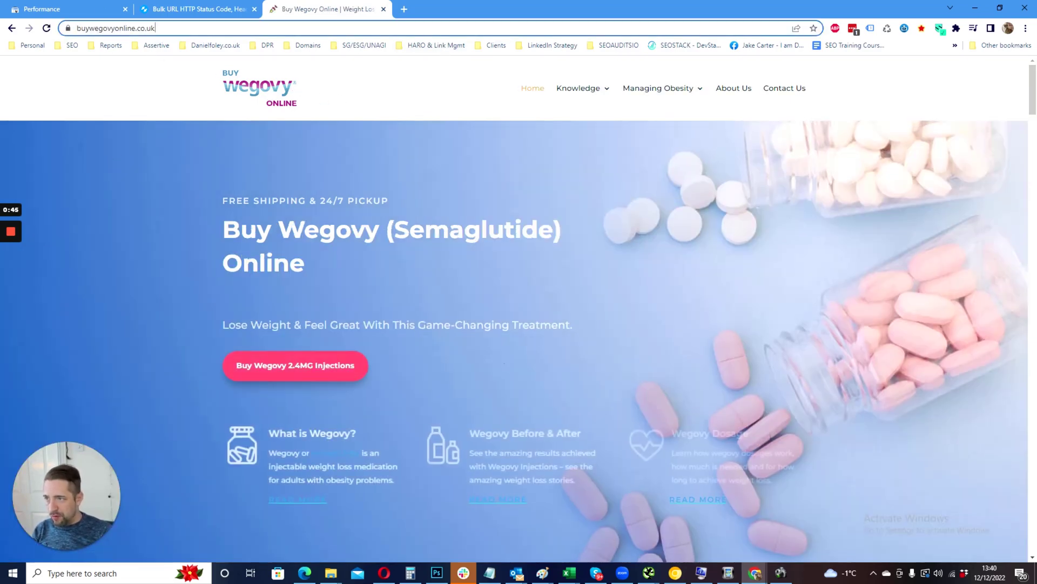
pyautogui.hotkey('ctrl', 'a')
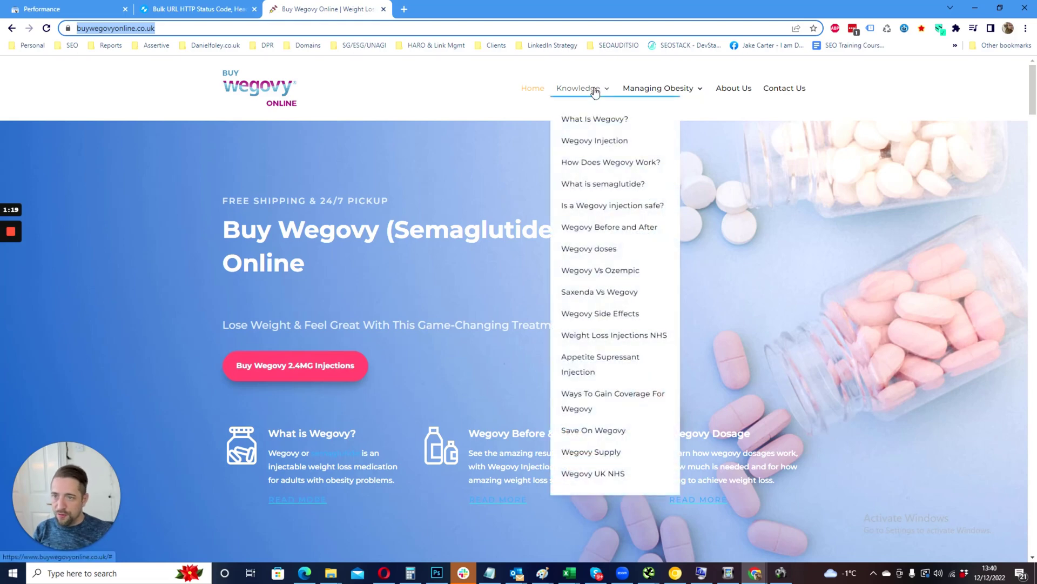
# Open the Wegovy Injection page, then copy and reload its address with a trailing '/' added.
pyautogui.click(583, 139)
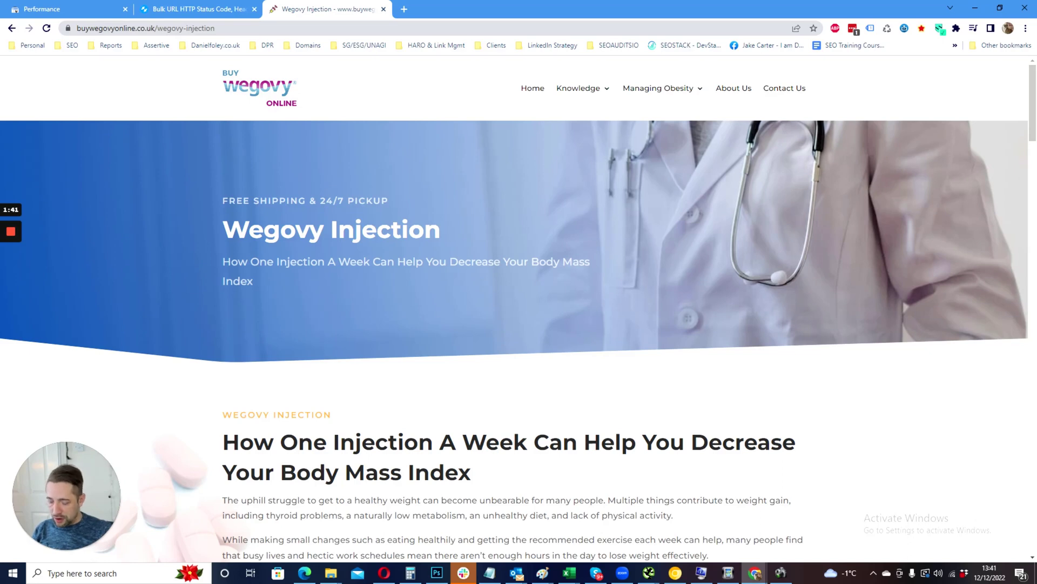
pyautogui.hotkey('ctrl', 'l')
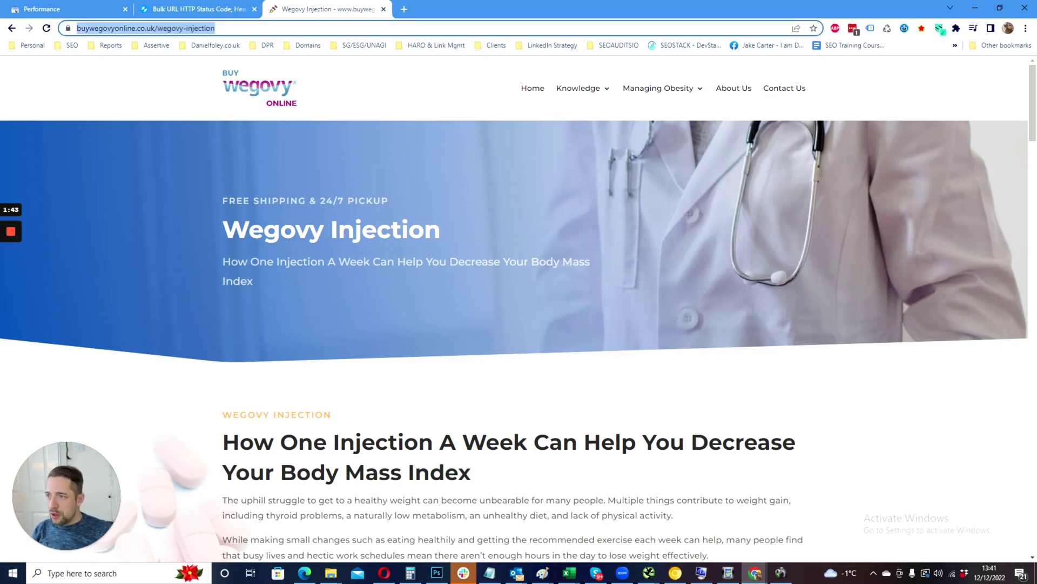
pyautogui.press('End')
pyautogui.write('/')
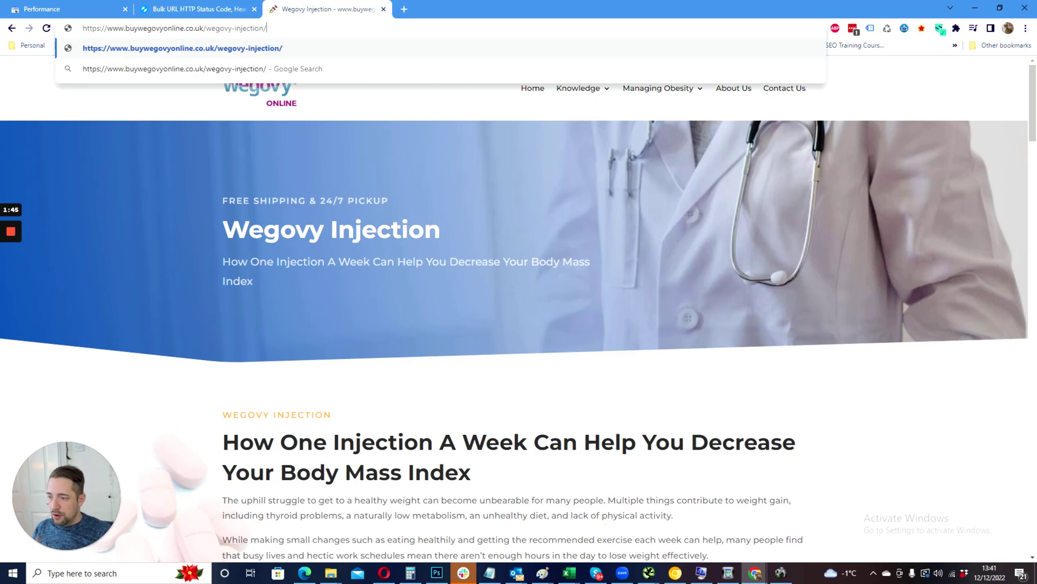
pyautogui.hotkey('ctrl', 'a')
pyautogui.hotkey('ctrl', 'c')
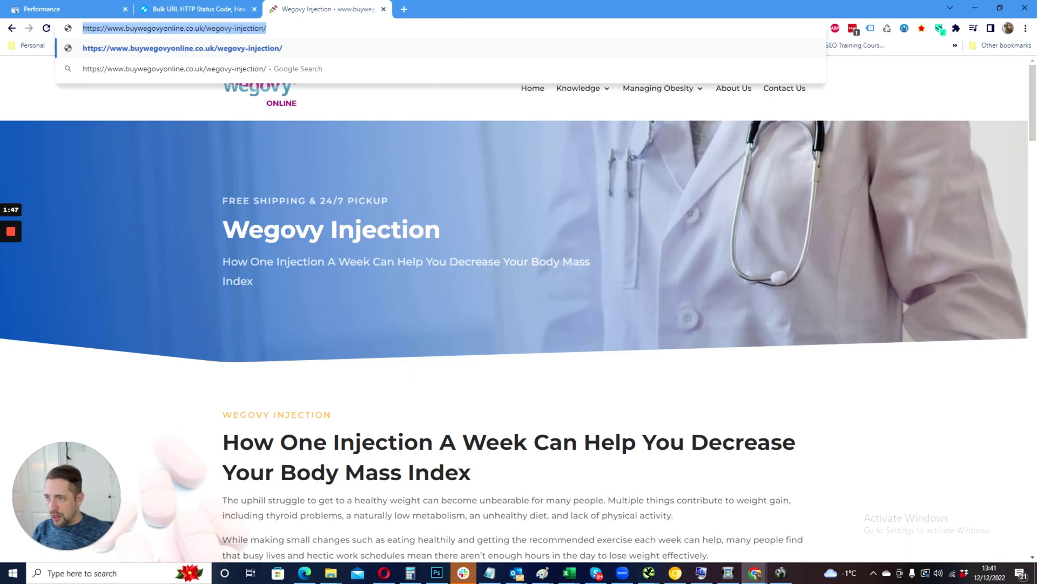
pyautogui.press('Return')
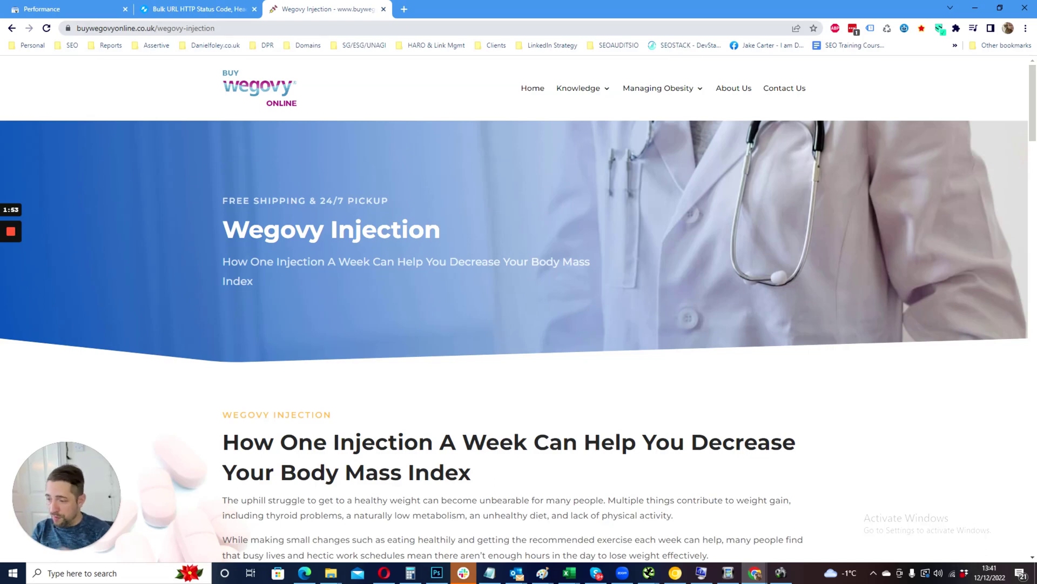
# Run the trailing-slash Wegovy Injection URL through httpstatus.io's status check, which returns Error.
pyautogui.click(219, 9)
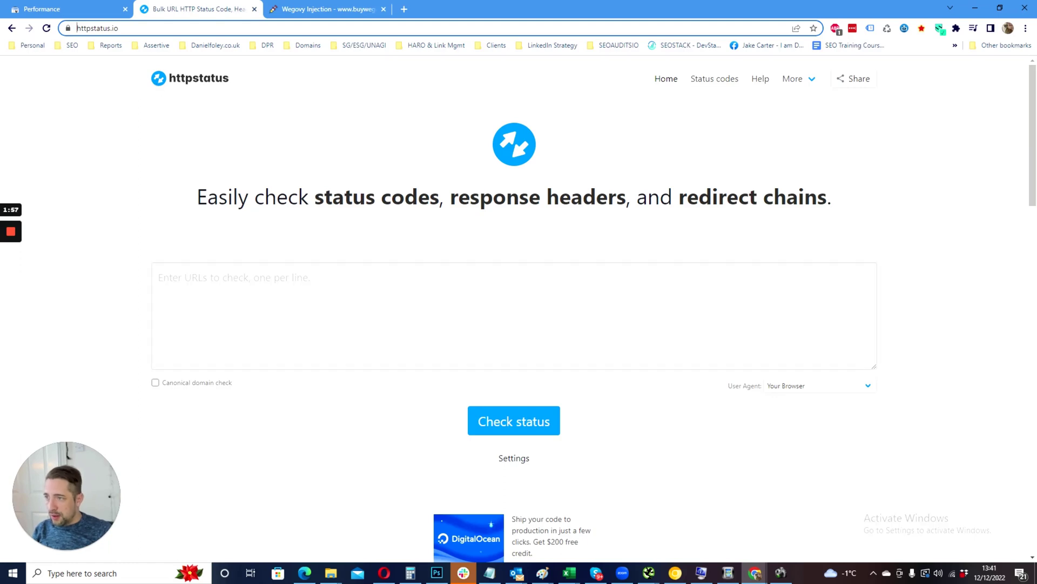
pyautogui.click(242, 280)
pyautogui.hotkey('ctrl', 'v')
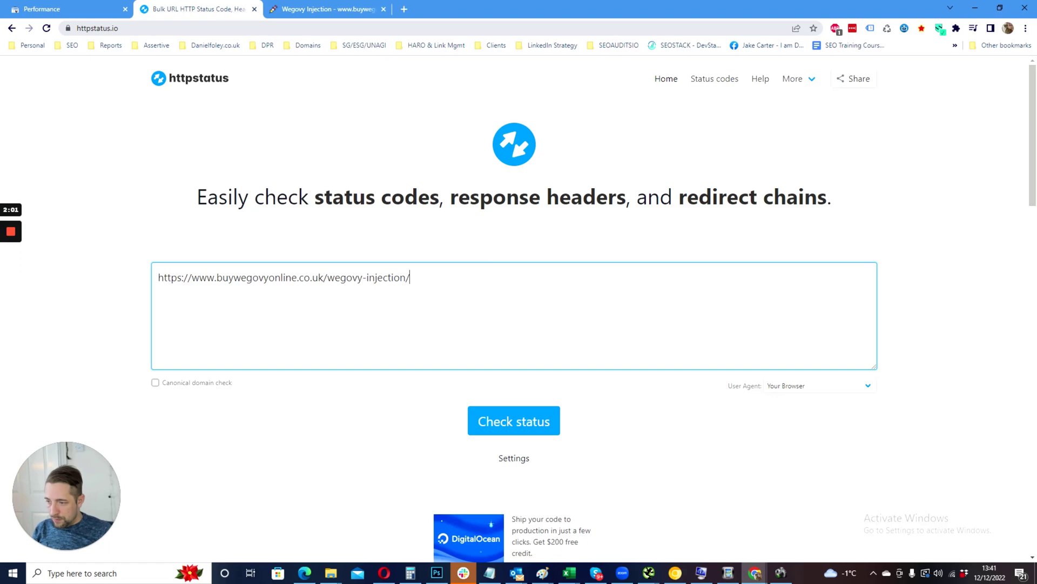
pyautogui.click(513, 423)
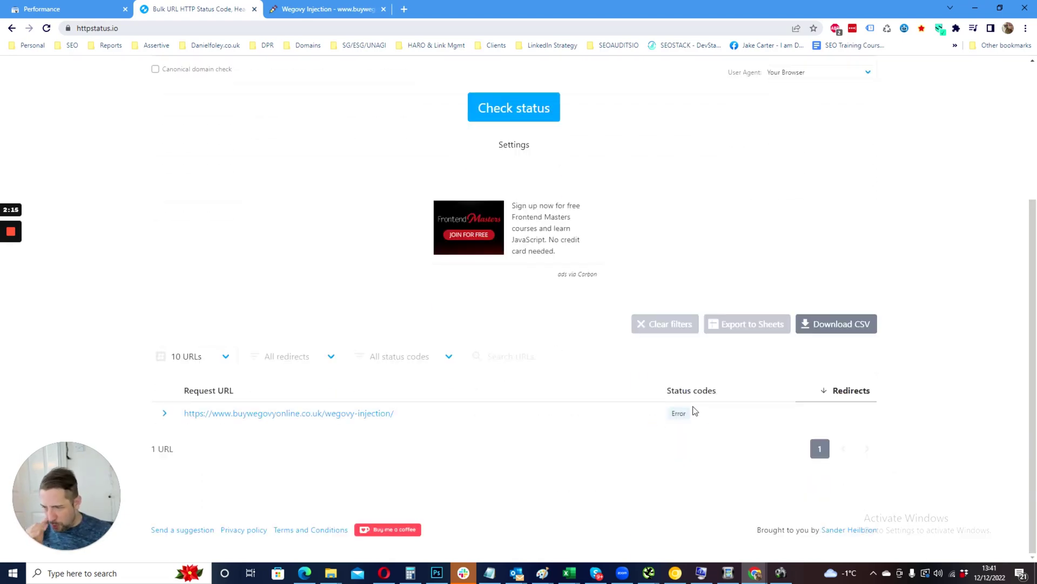
pyautogui.scroll(4, 678, 412)
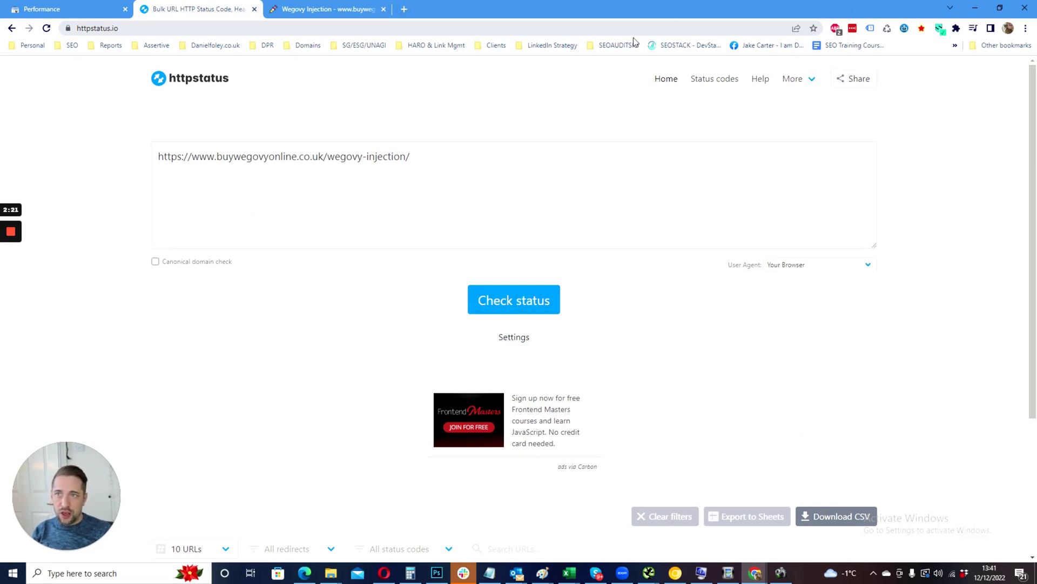
# Search 'server head' in a new tab and open the SEOBook Server Header Checker.
pyautogui.click(404, 9)
pyautogui.write('serv')
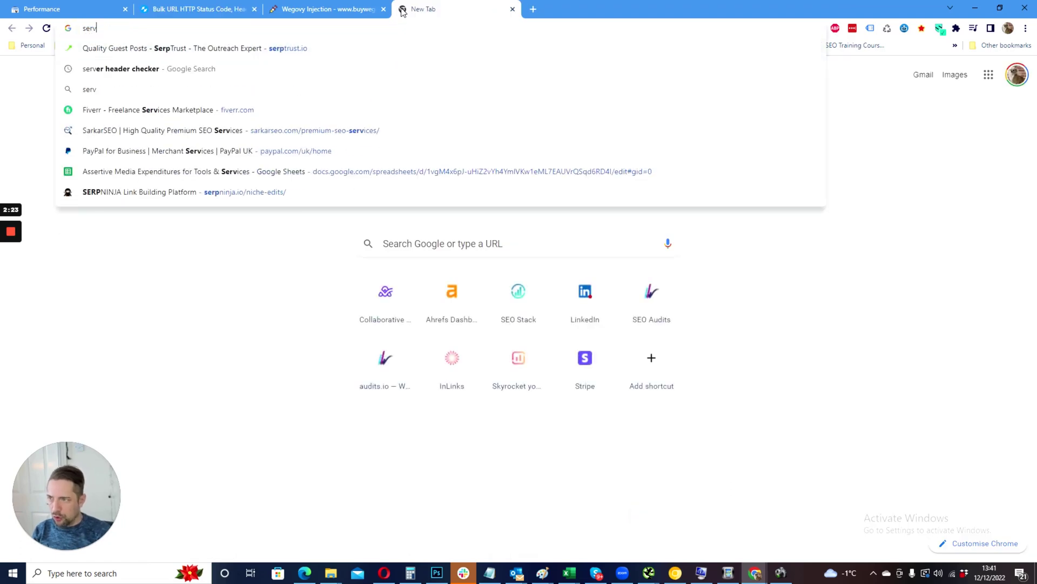
pyautogui.write('er head')
pyautogui.press('Return')
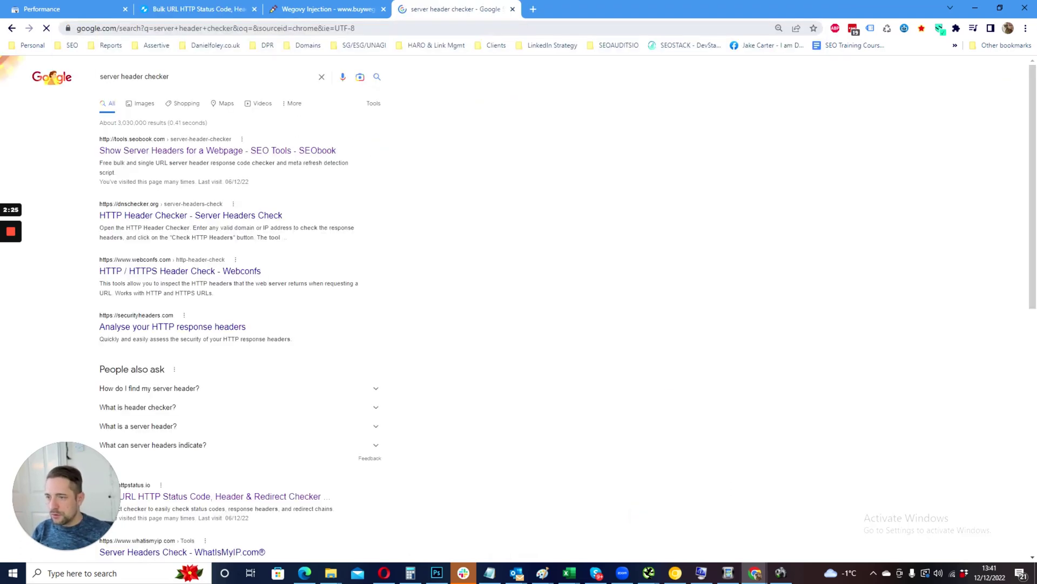
pyautogui.click(210, 150)
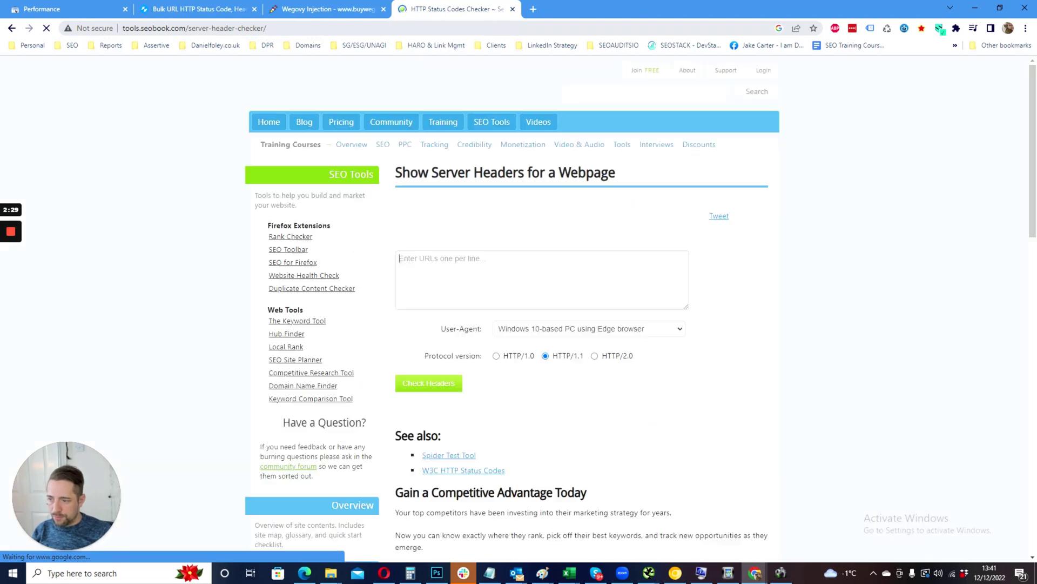
# Check the trailing-slash Wegovy Injection URL's headers, revealing a 301 redirect to a 200 page.
pyautogui.hotkey('ctrl', 'v')
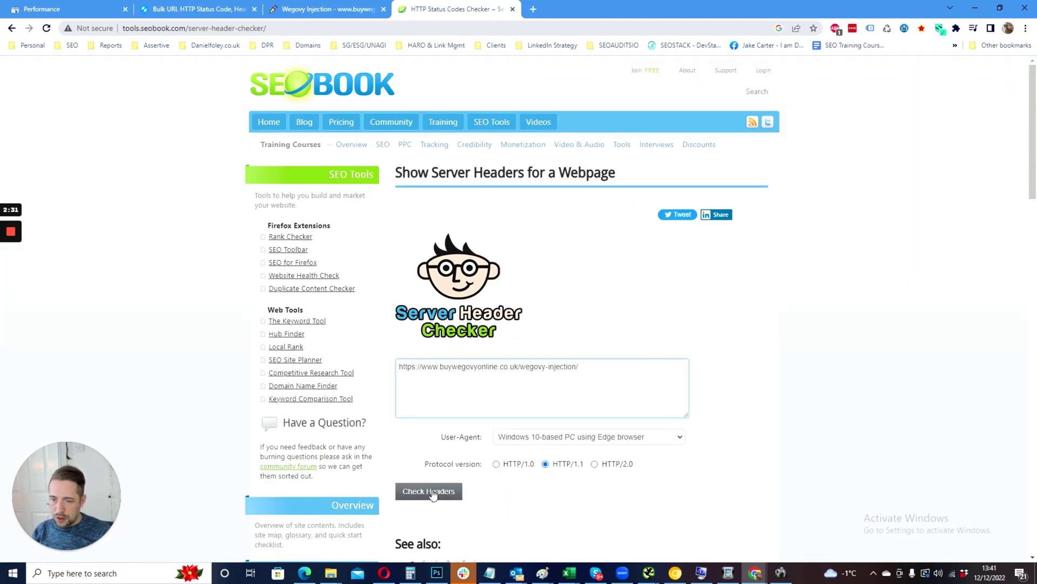
pyautogui.click(431, 493)
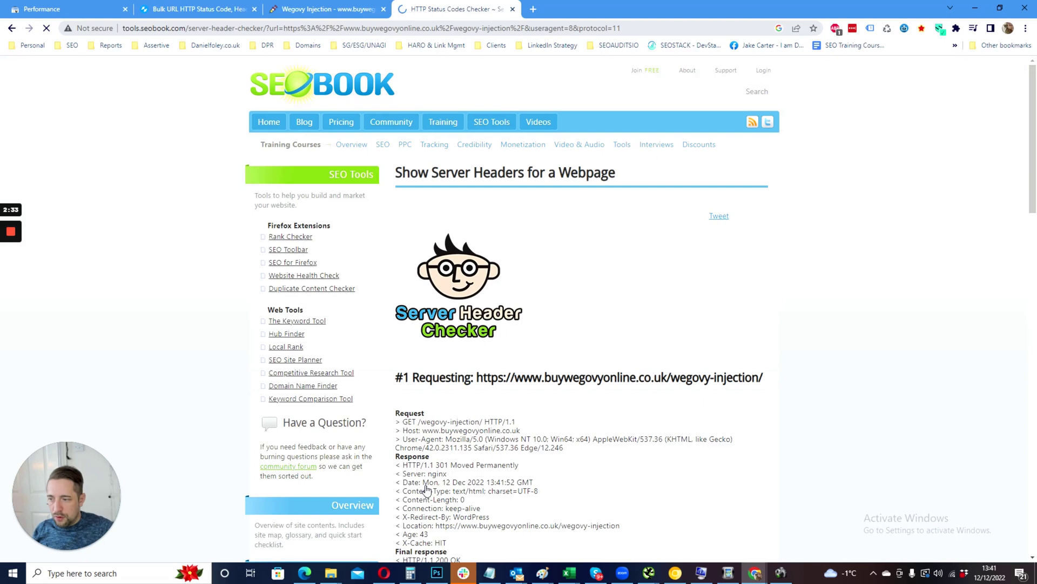
pyautogui.scroll(-1, 551, 400)
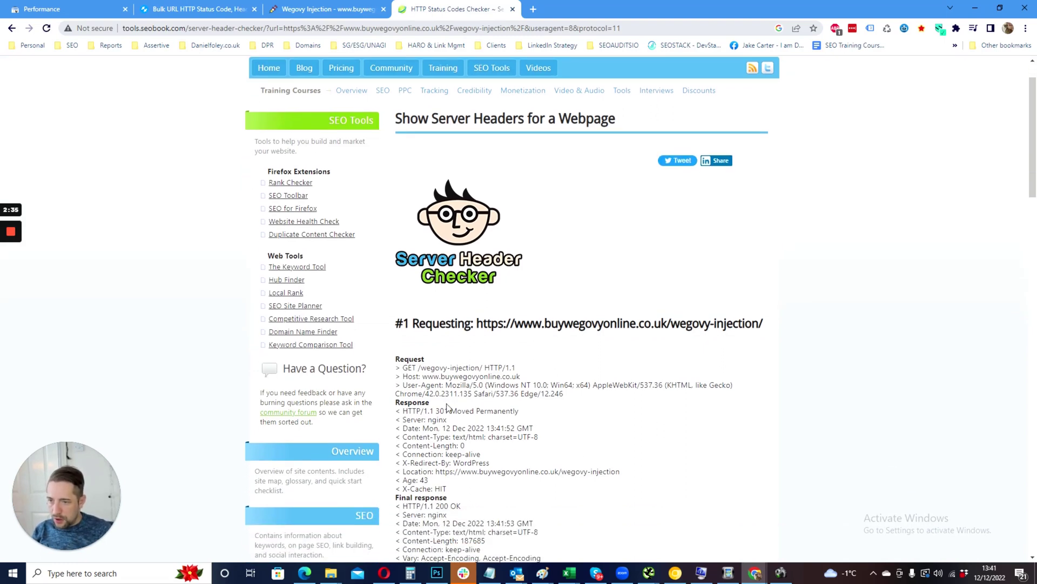
pyautogui.moveTo(435, 411); pyautogui.dragTo(537, 417)
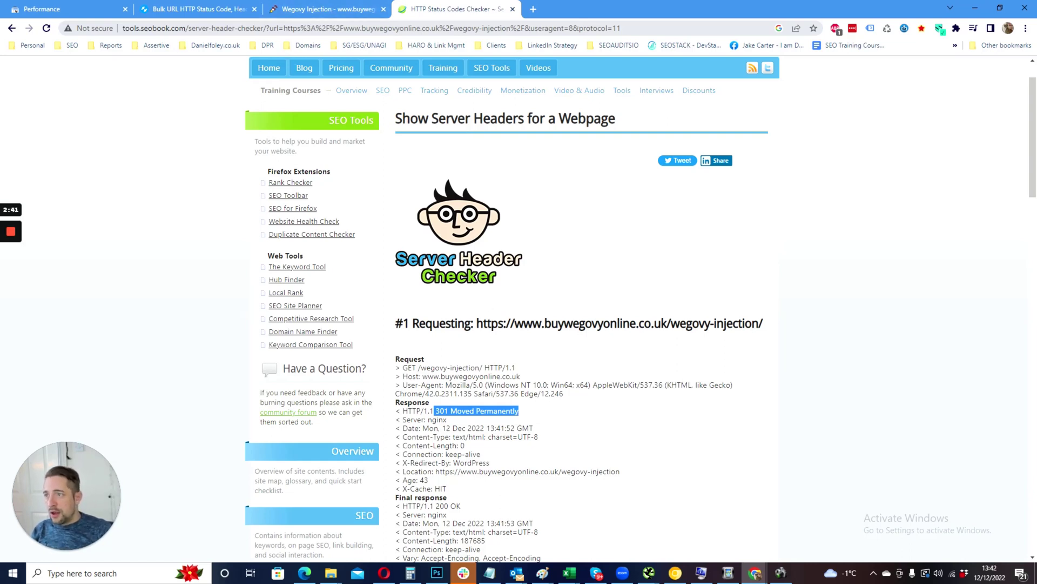
# Glance at the Wegovy Injection tab, then settle on the Performance report (907 clicks, 25.1K impressions).
pyautogui.moveTo(88, 9)
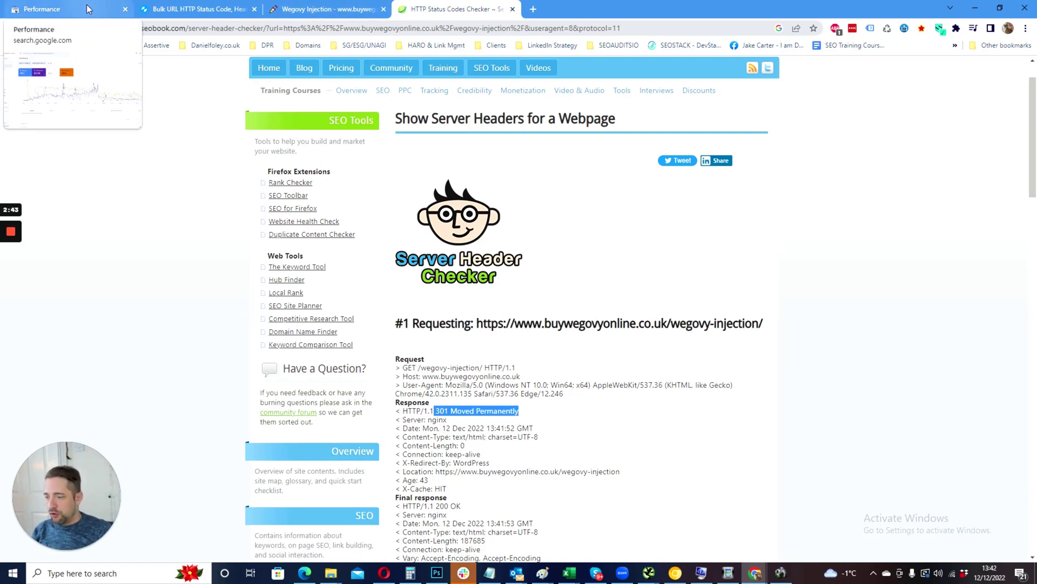
pyautogui.click(88, 10)
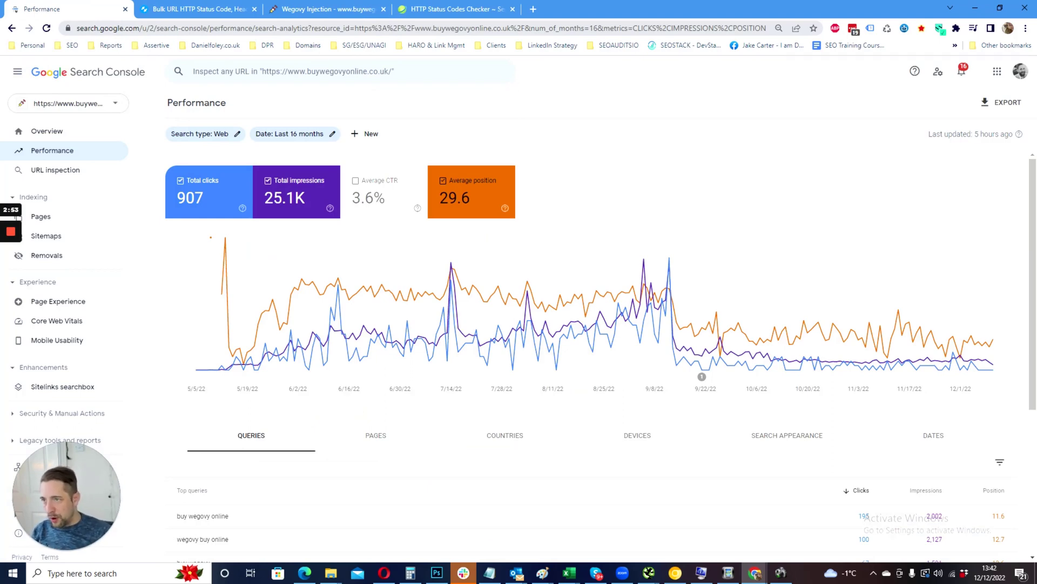
pyautogui.click(322, 9)
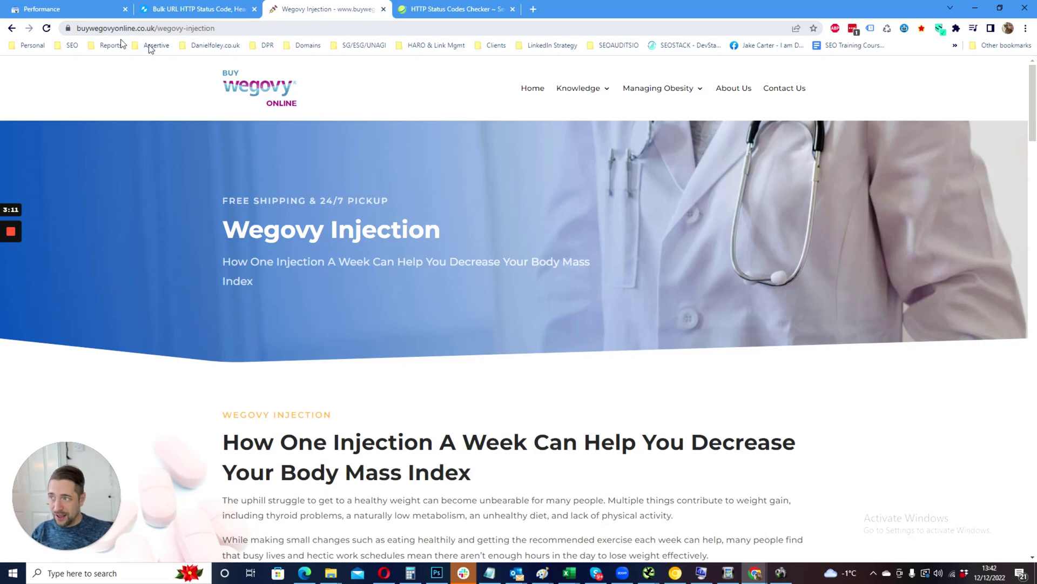
pyautogui.click(66, 9)
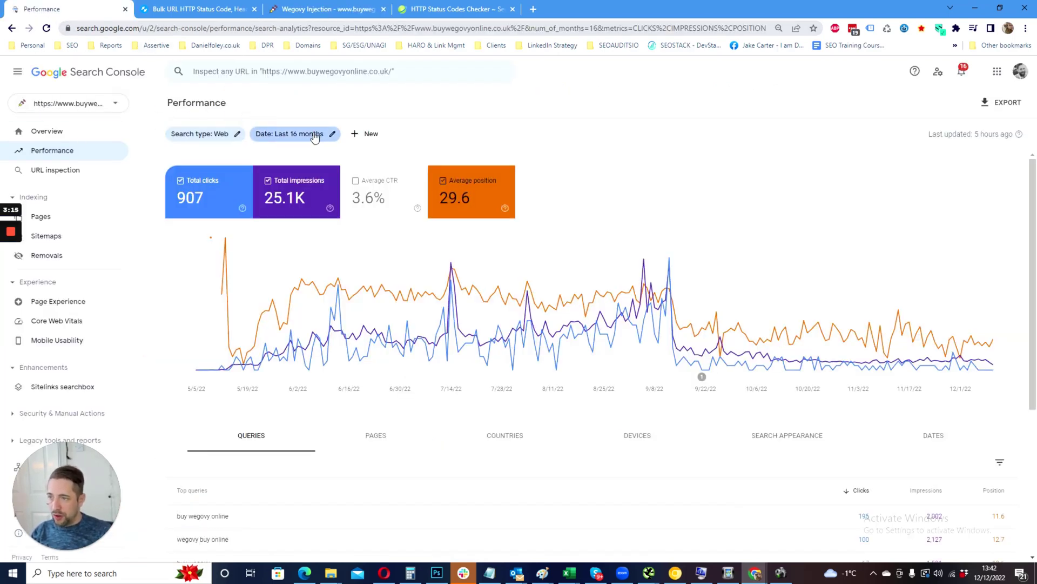
# Add a new Page filter, switch it to Custom (regex), and enter the trailing-slash pattern.
pyautogui.click(354, 140)
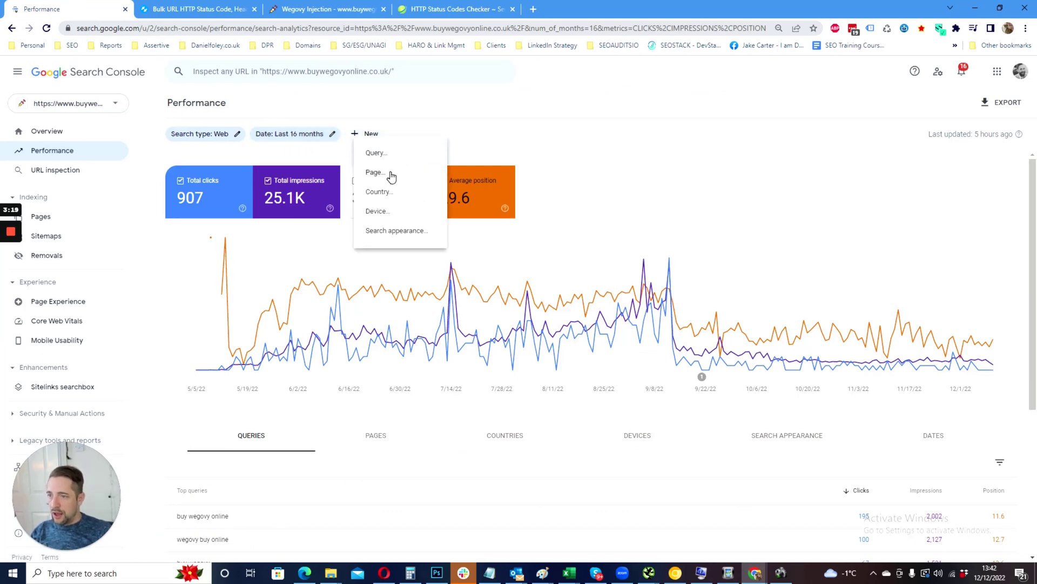
pyautogui.click(390, 173)
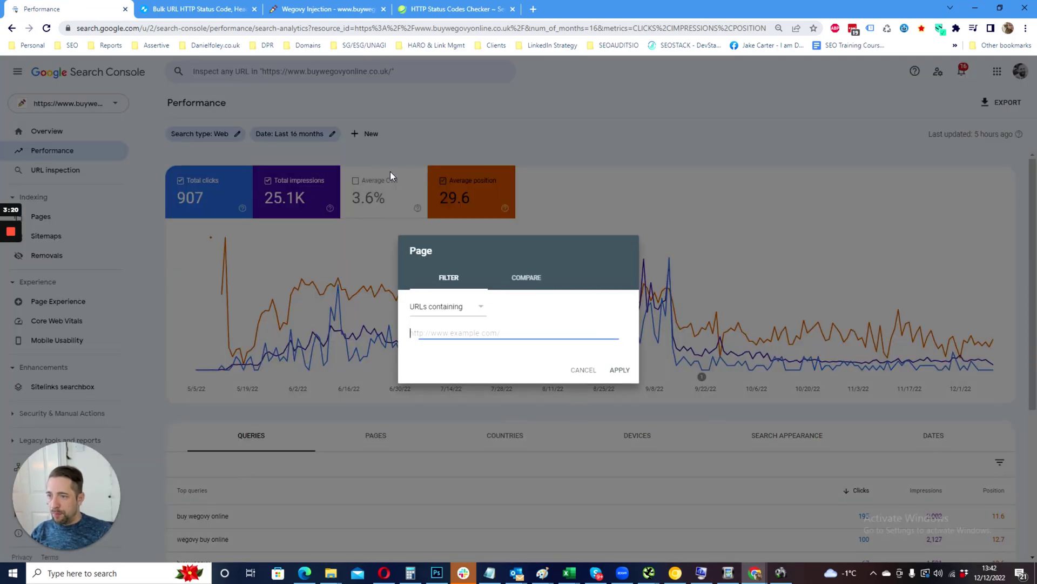
pyautogui.click(443, 311)
pyautogui.click(452, 359)
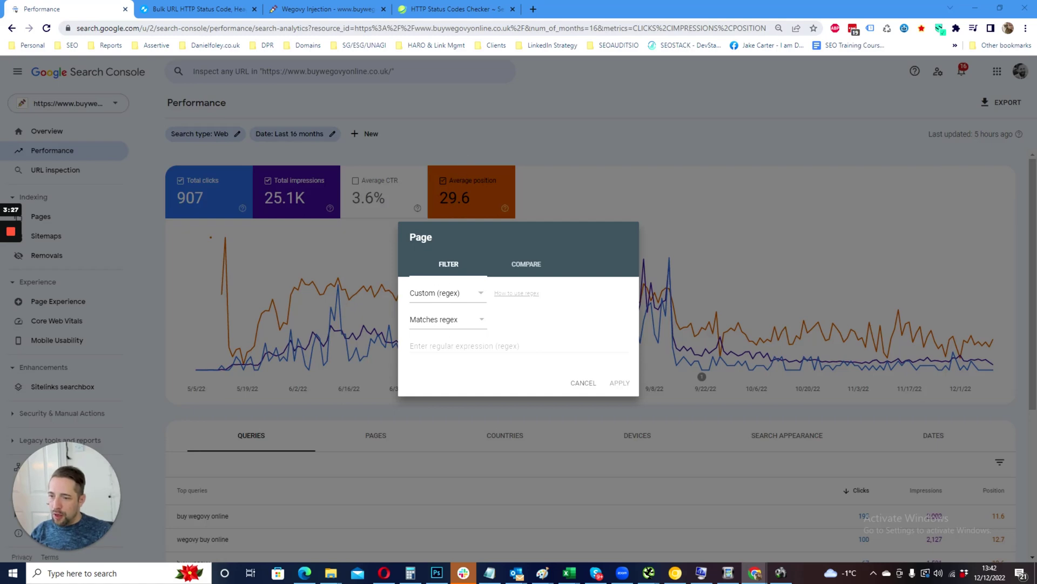
pyautogui.click(447, 346)
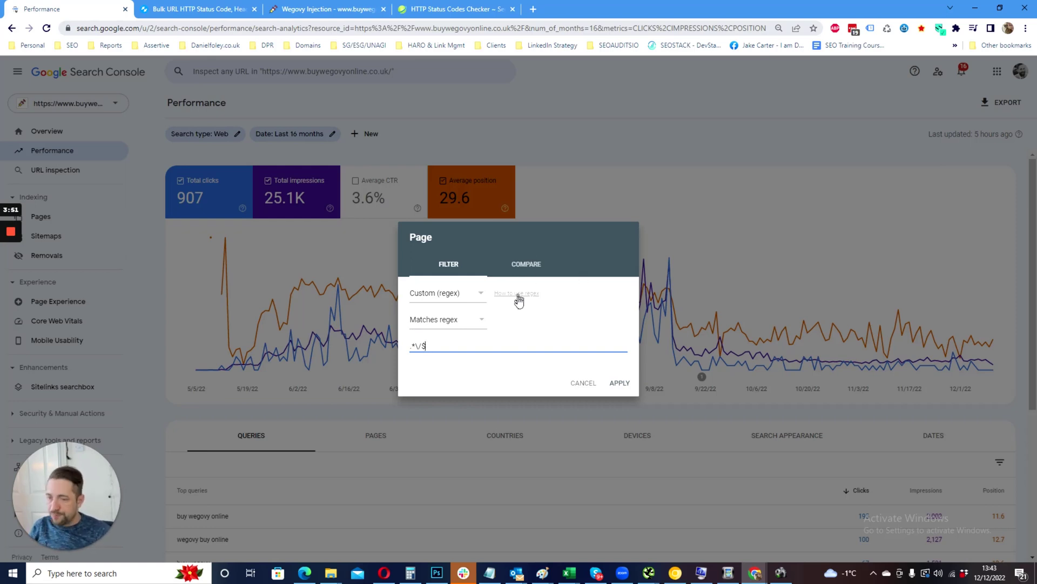
# Apply the .*\/$ regex filter and list pages, leaving only the homepage with 881 clicks.
pyautogui.click(626, 385)
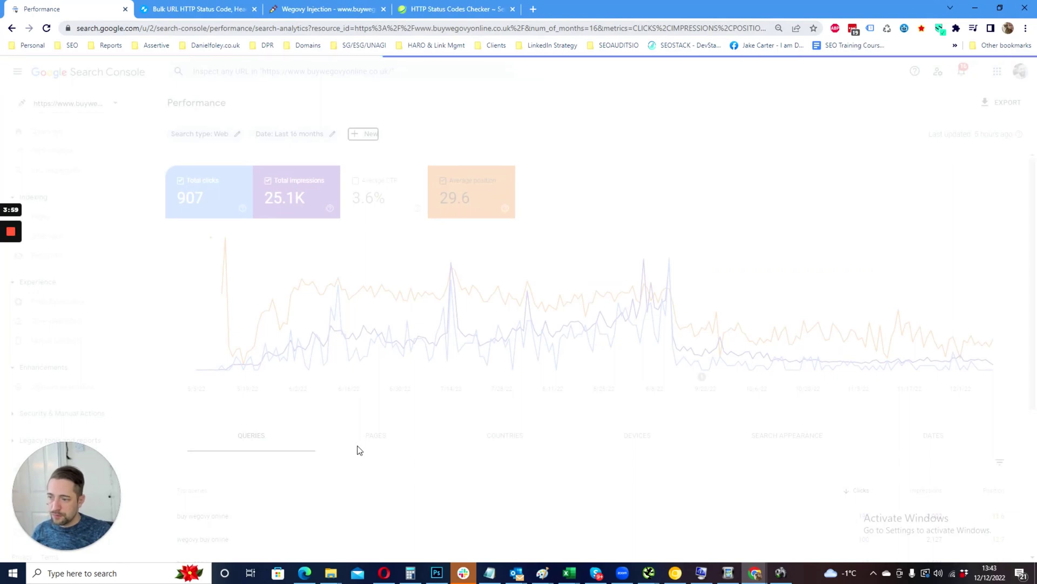
pyautogui.scroll(-3, 364, 432)
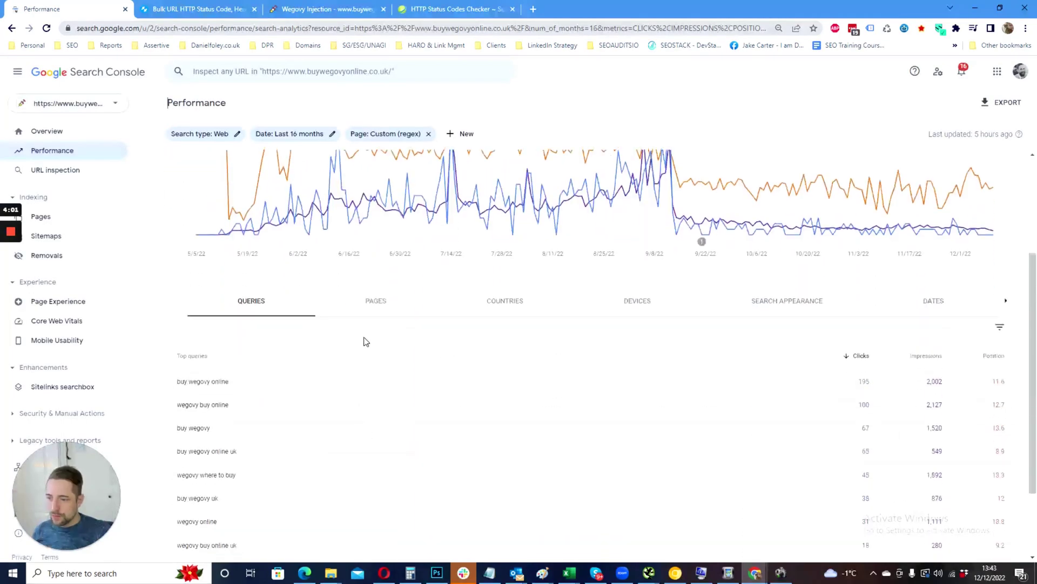
pyautogui.click(373, 305)
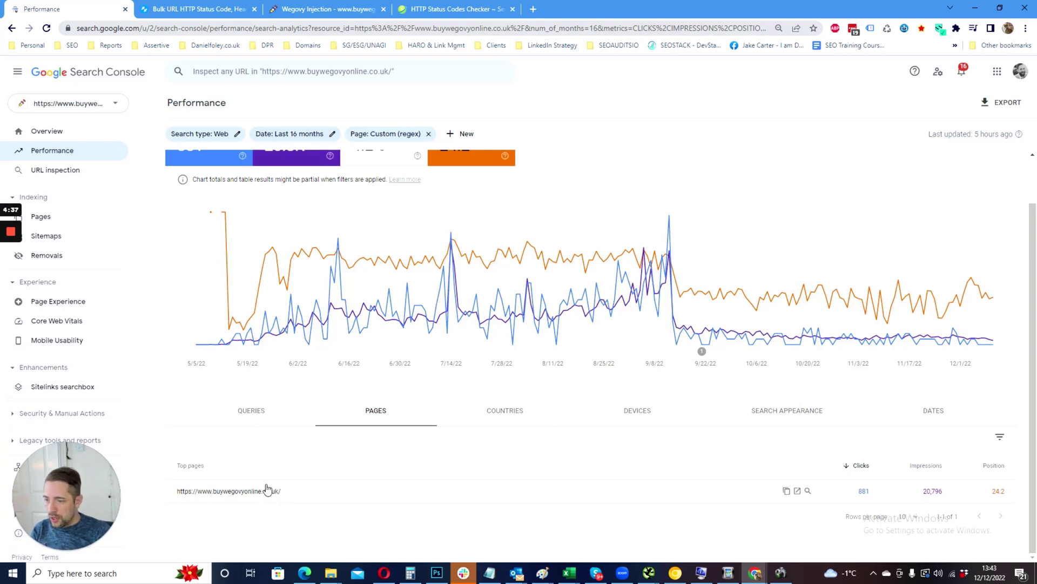
# Switch the page filter to Doesn't match regex and apply it, then review and cancel the filter.
pyautogui.click(399, 136)
pyautogui.click(437, 325)
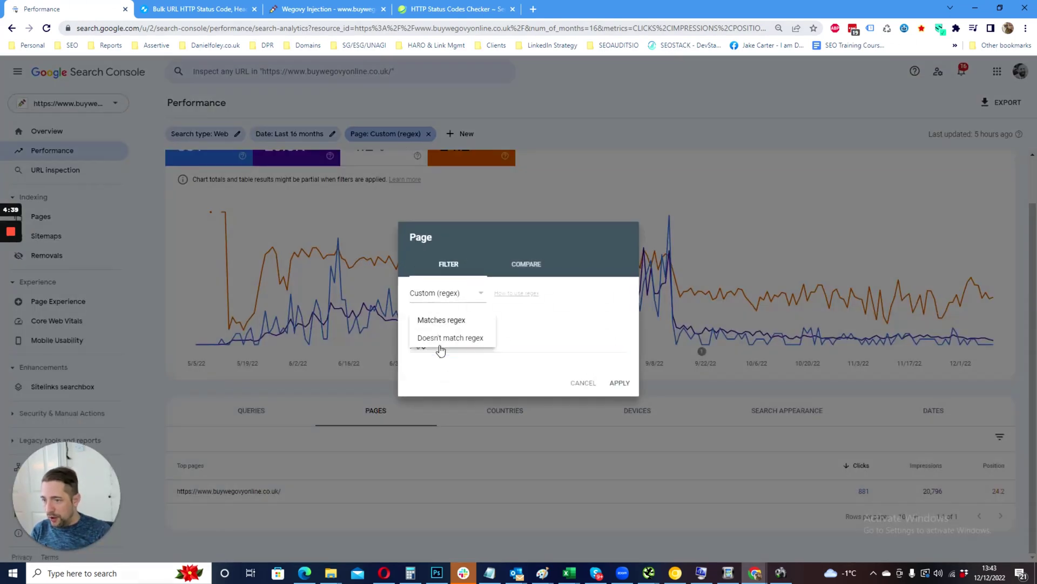
pyautogui.click(442, 340)
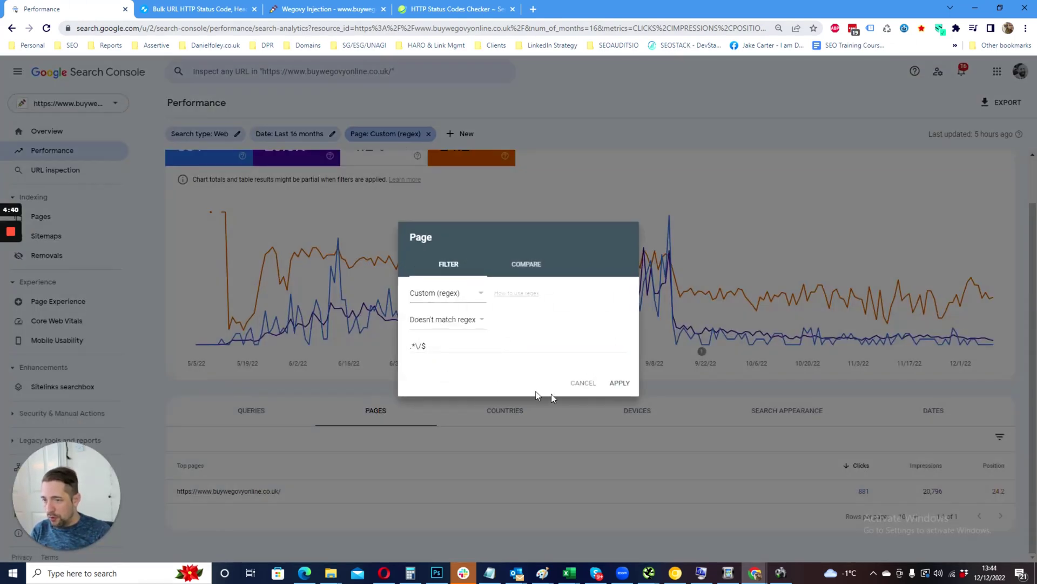
pyautogui.click(621, 384)
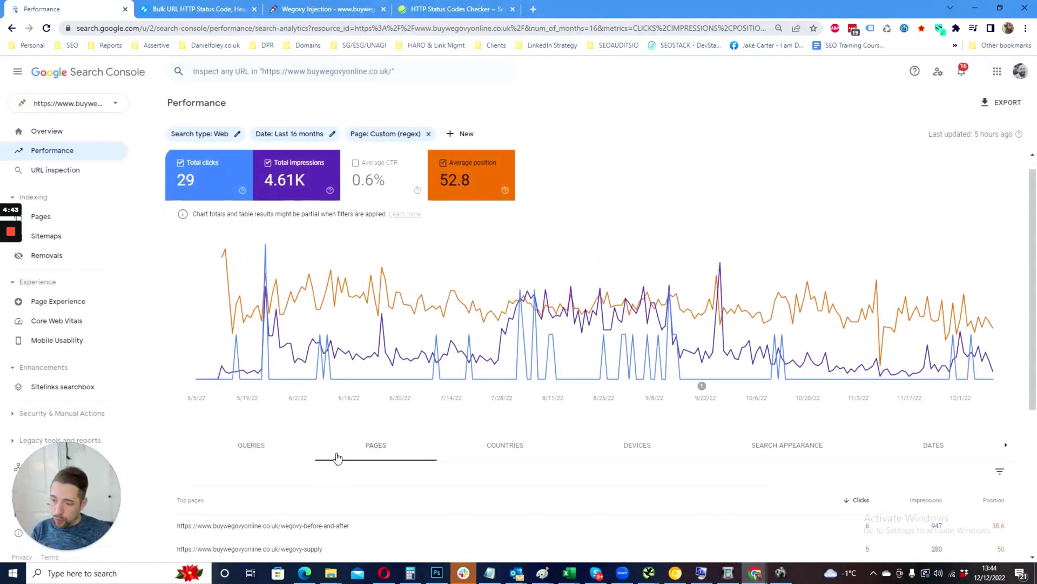
pyautogui.scroll(-5, 357, 459)
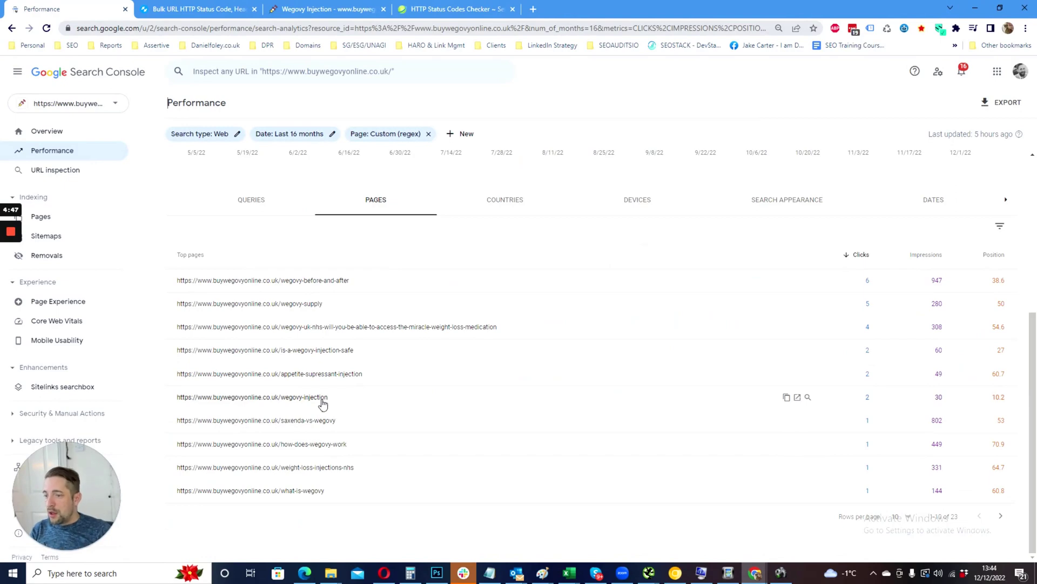
pyautogui.scroll(1, 323, 403)
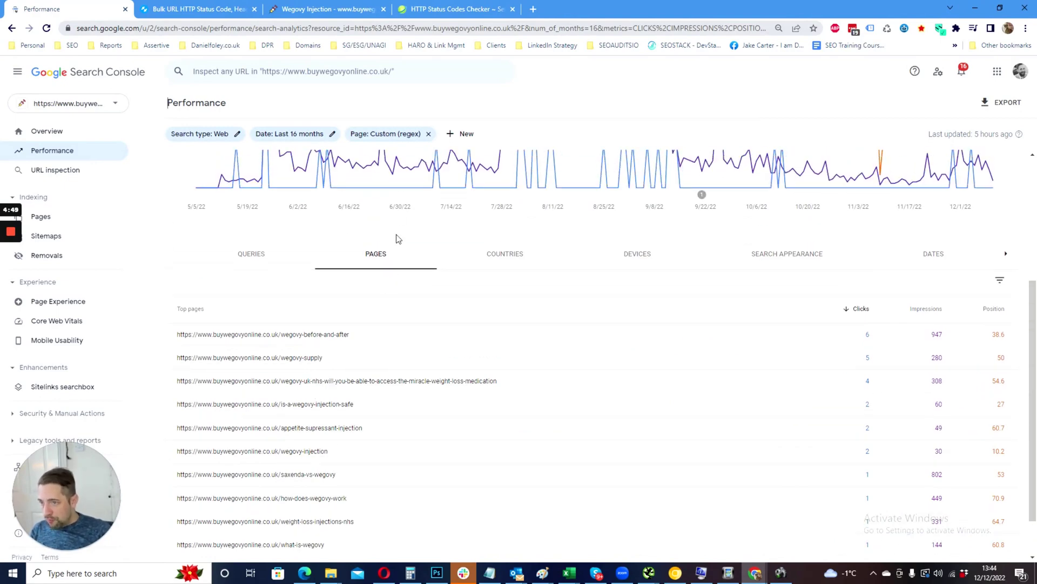
pyautogui.click(387, 134)
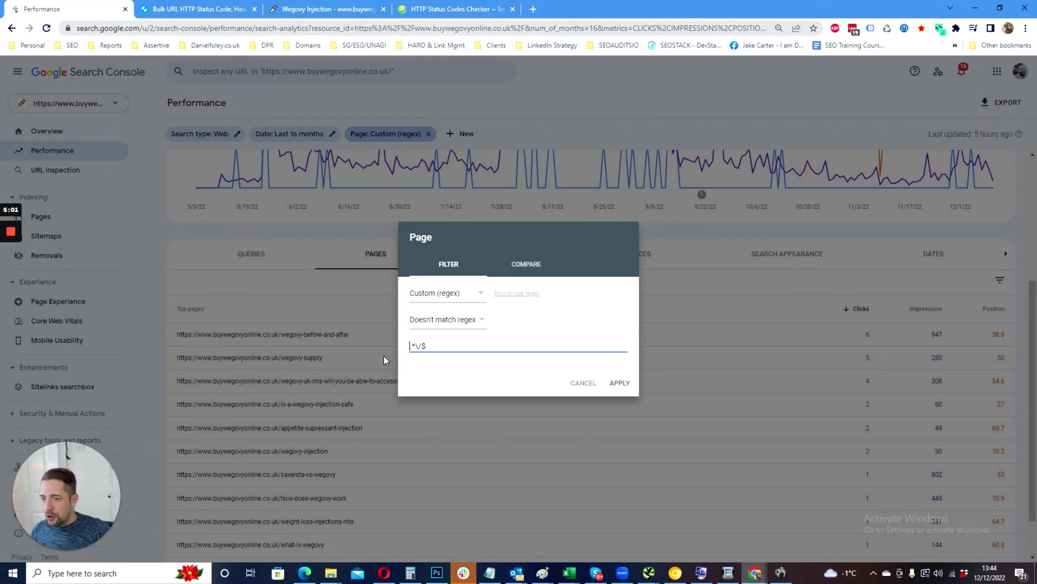
pyautogui.click(584, 382)
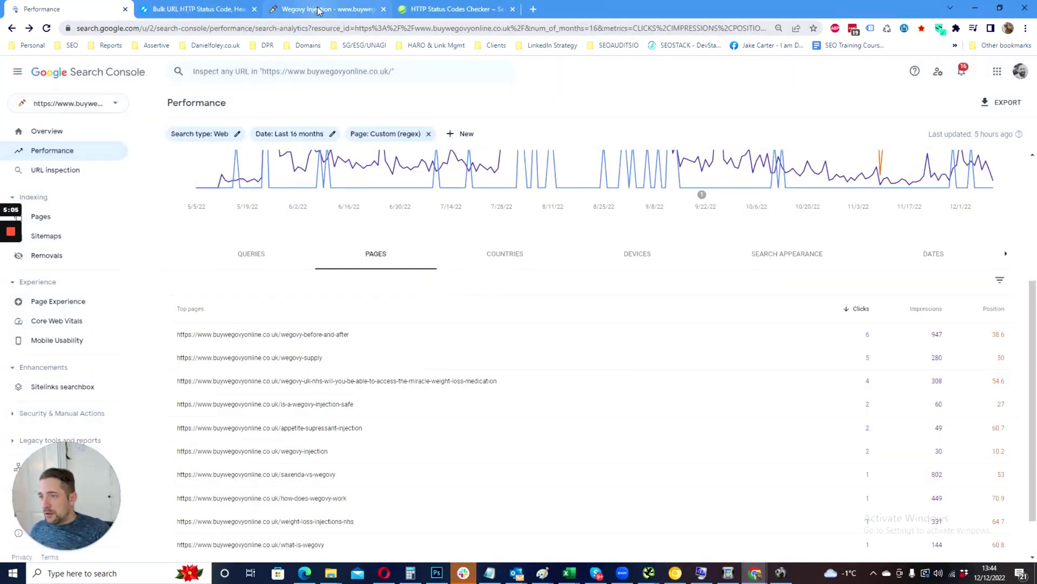
pyautogui.moveTo(319, 10)
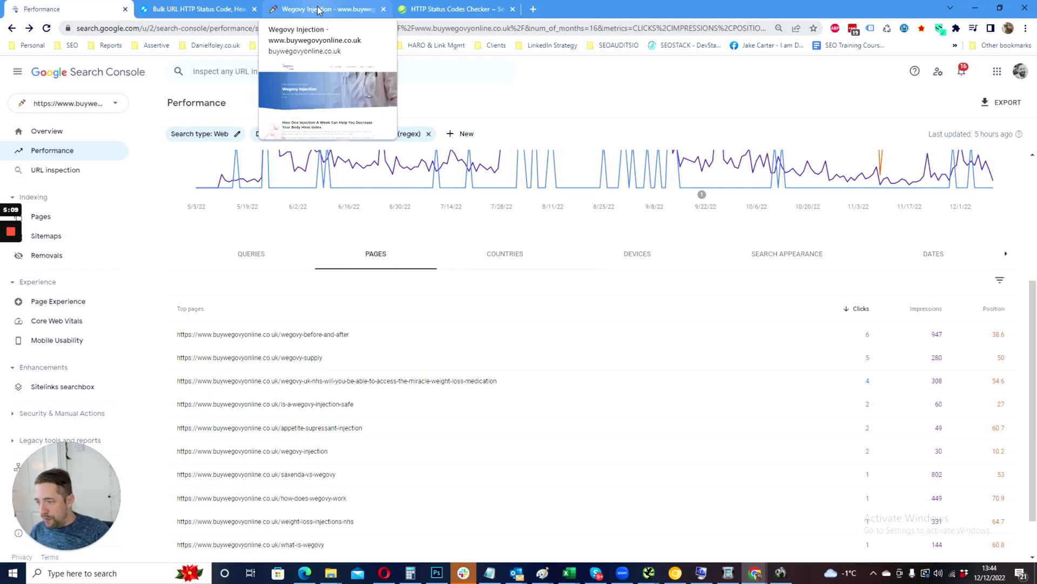
pyautogui.click(318, 10)
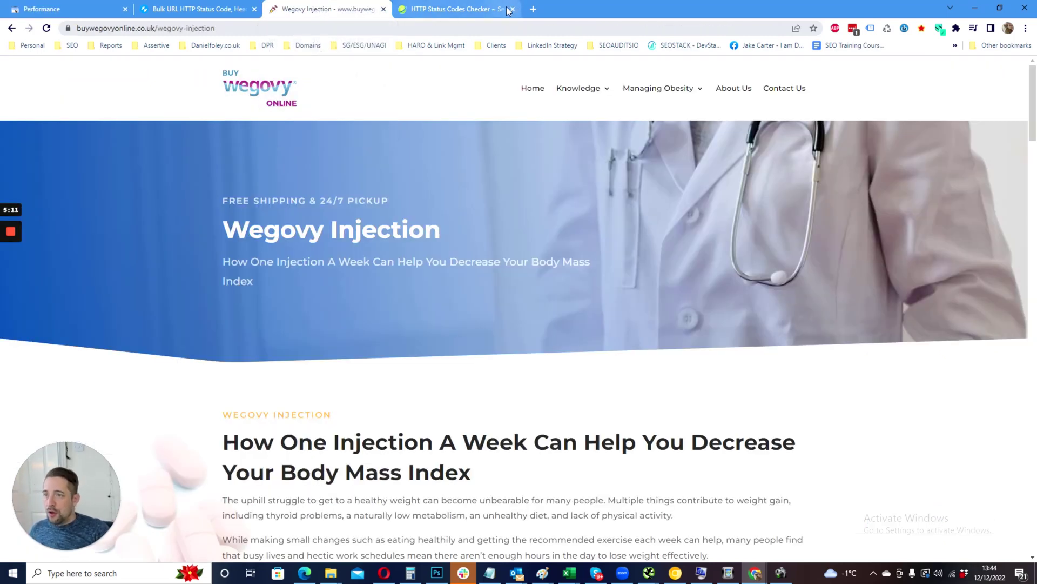
pyautogui.click(465, 9)
pyautogui.click(362, 11)
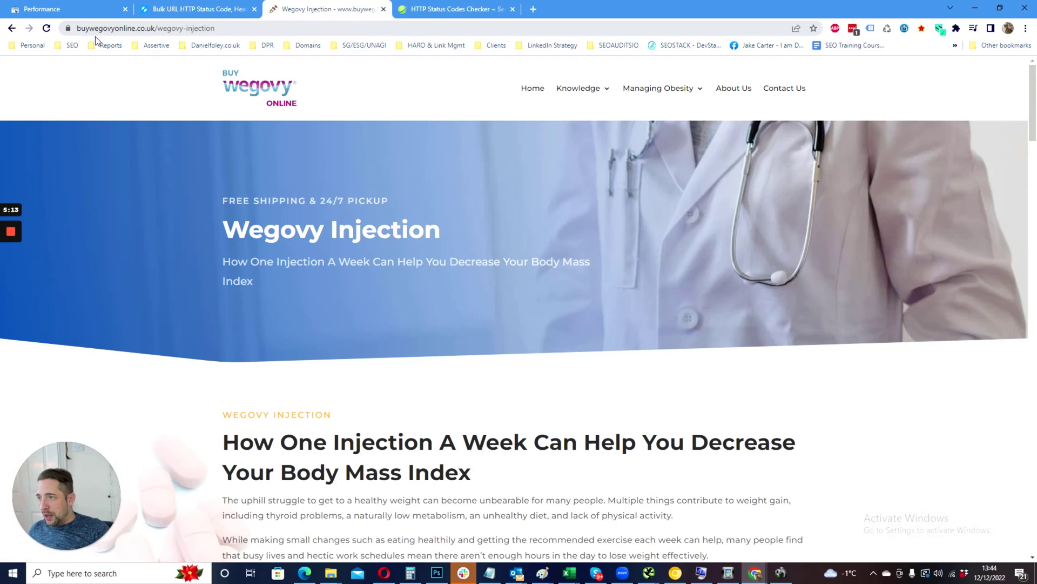
pyautogui.click(145, 28)
pyautogui.doubleClick(146, 28)
pyautogui.doubleClick(110, 29)
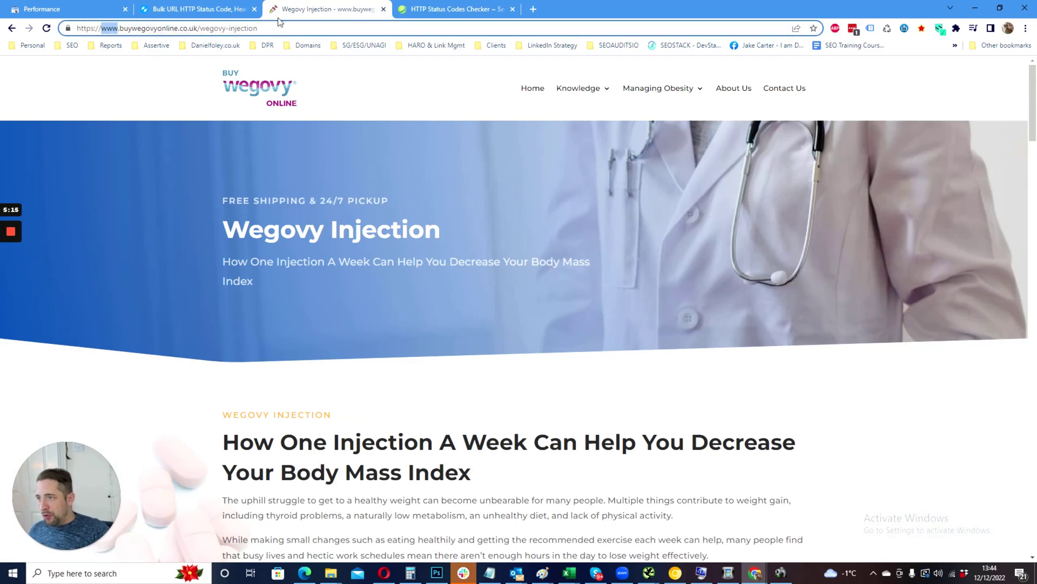
pyautogui.press('Delete')
pyautogui.press('Delete')
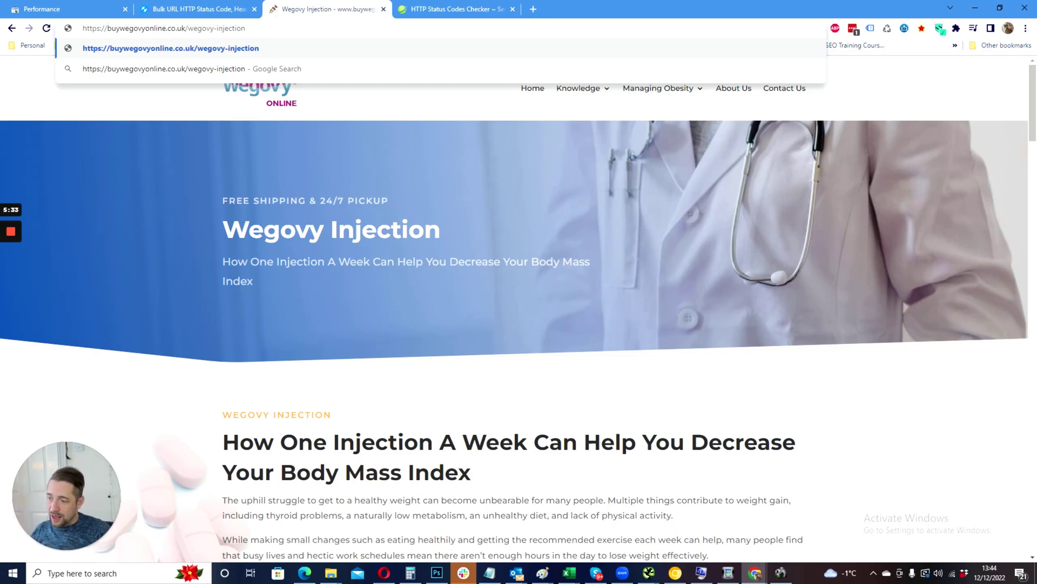
# Load the non-www address and confirm it redirects back to the www URL.
pyautogui.click(46, 28)
pyautogui.click(182, 28)
pyautogui.click(182, 28)
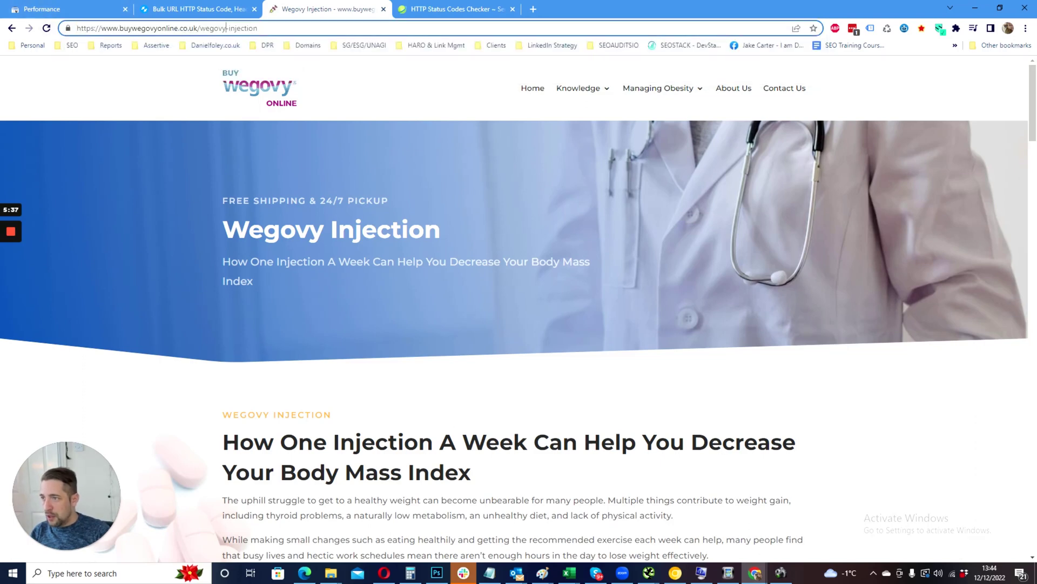
pyautogui.moveTo(197, 28); pyautogui.dragTo(47, 33)
pyautogui.hotkey('ctrl', 'c')
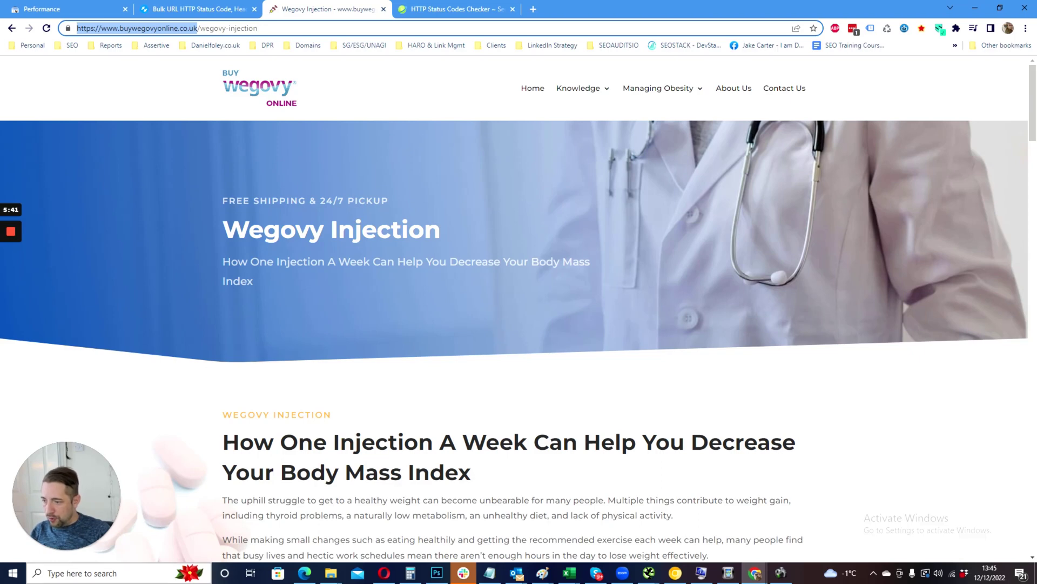
pyautogui.press('super')
pyautogui.write('scre')
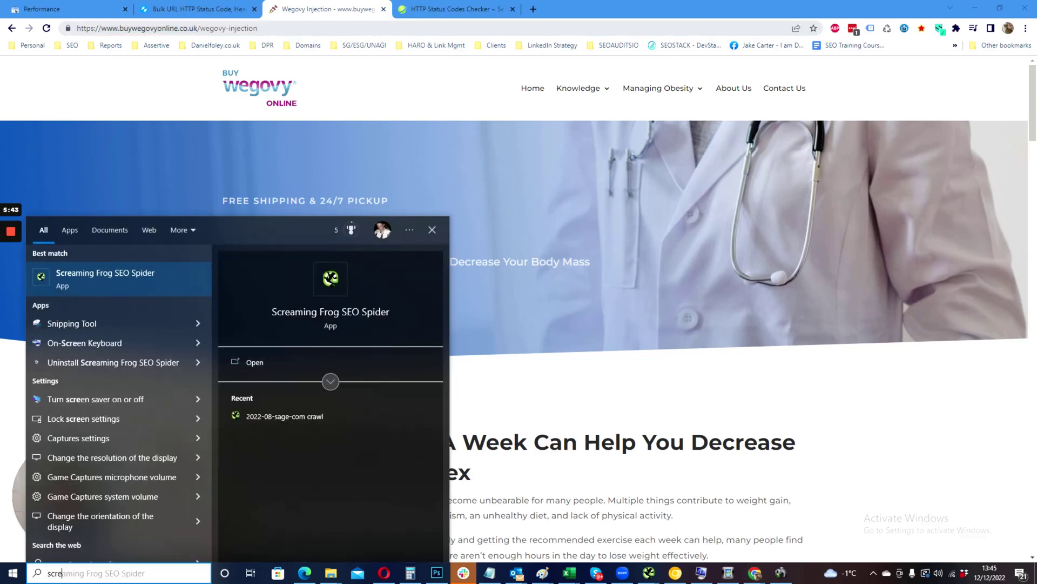
pyautogui.press('Return')
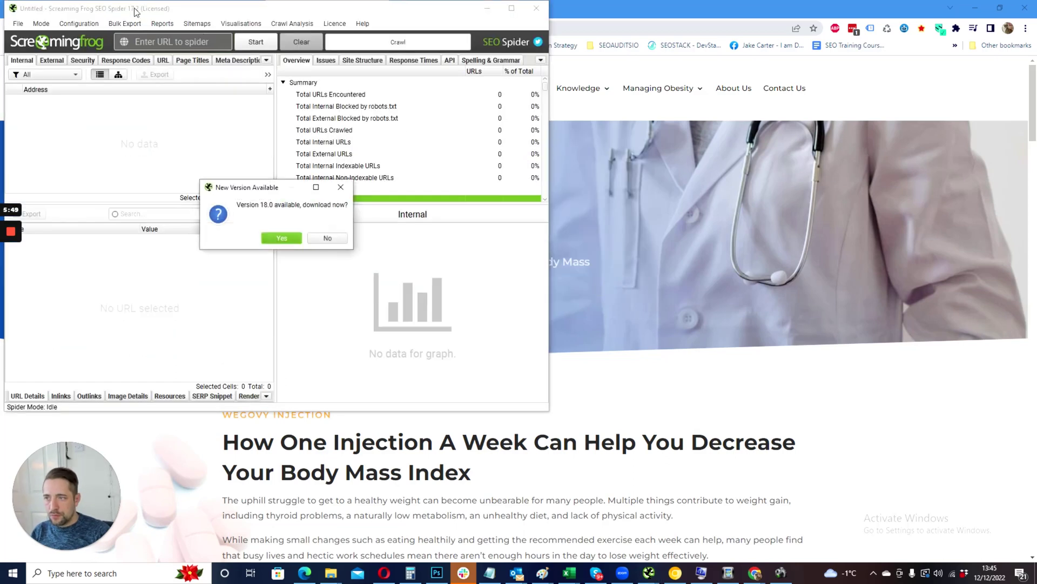
pyautogui.click(330, 239)
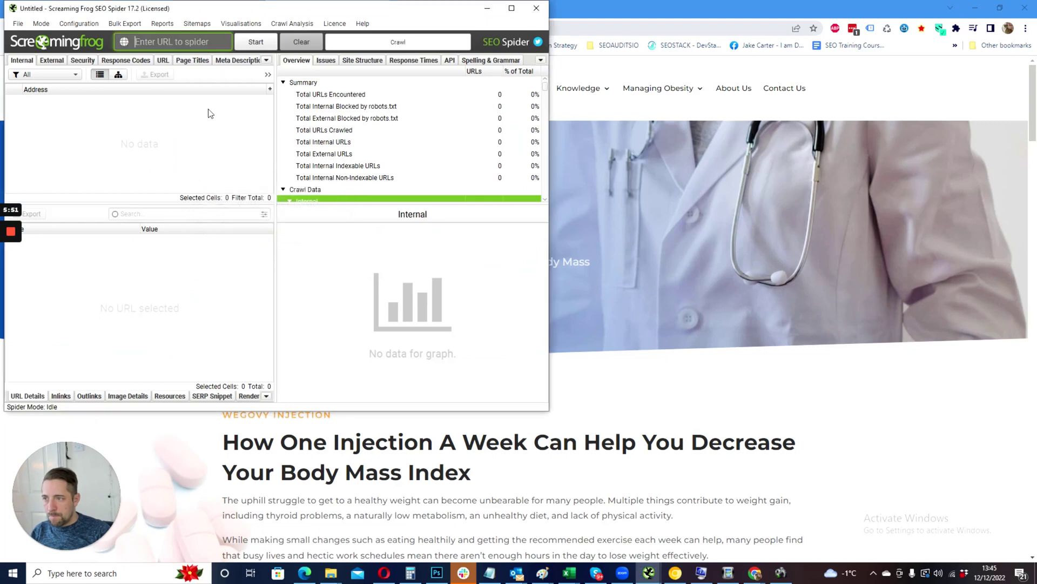
pyautogui.hotkey('ctrl', 'v')
pyautogui.click(251, 41)
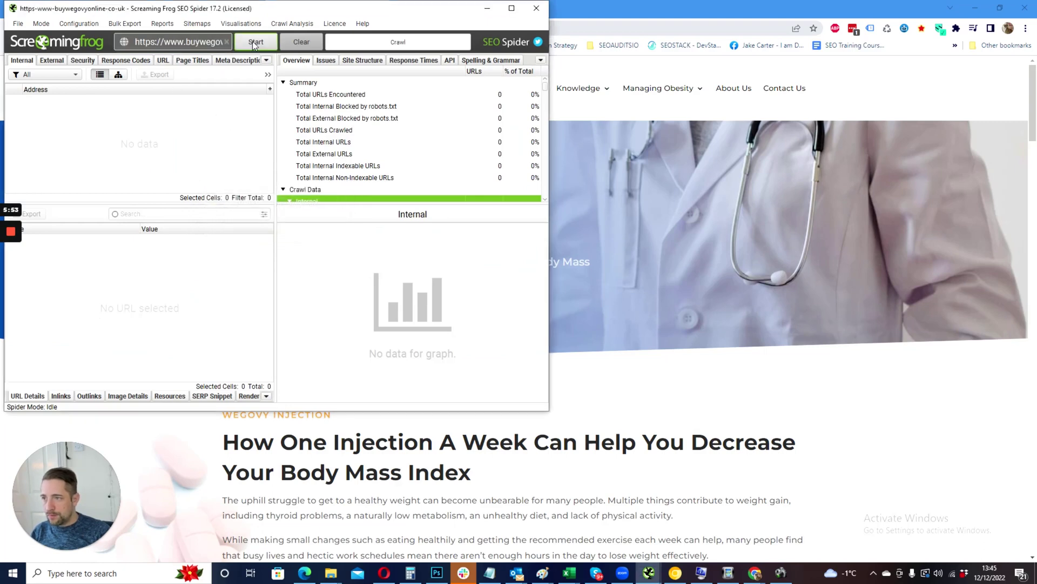
# Filter the finished crawl to its 26 HTML pages and maximize the window.
pyautogui.moveTo(341, 13); pyautogui.dragTo(629, 69)
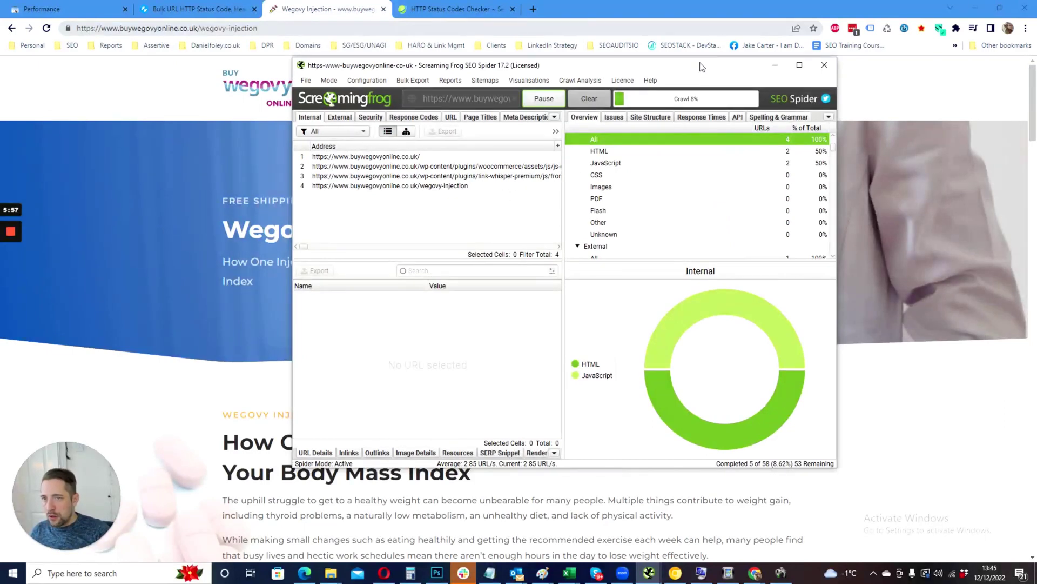
pyautogui.click(348, 130)
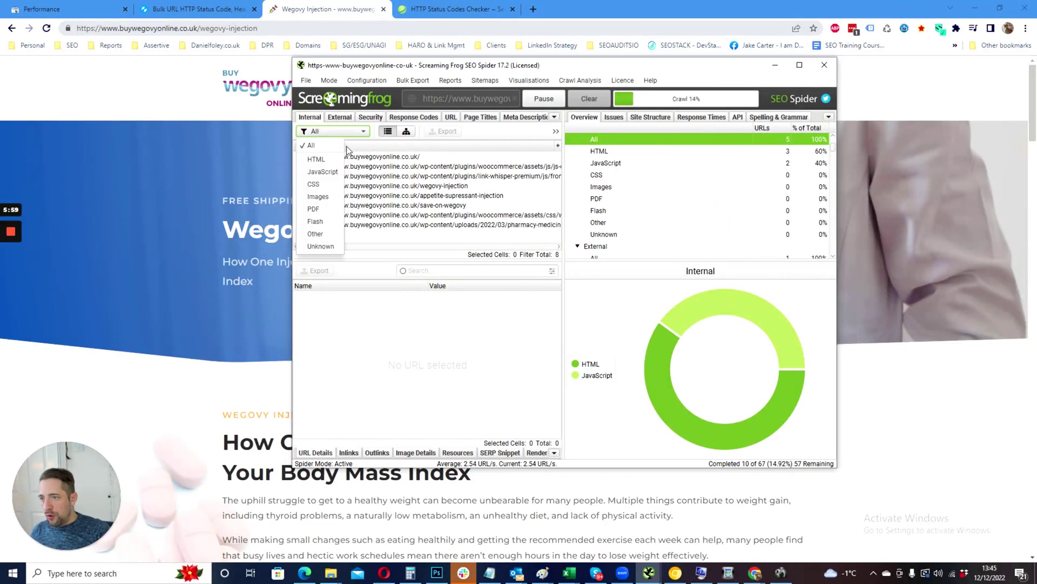
pyautogui.click(331, 158)
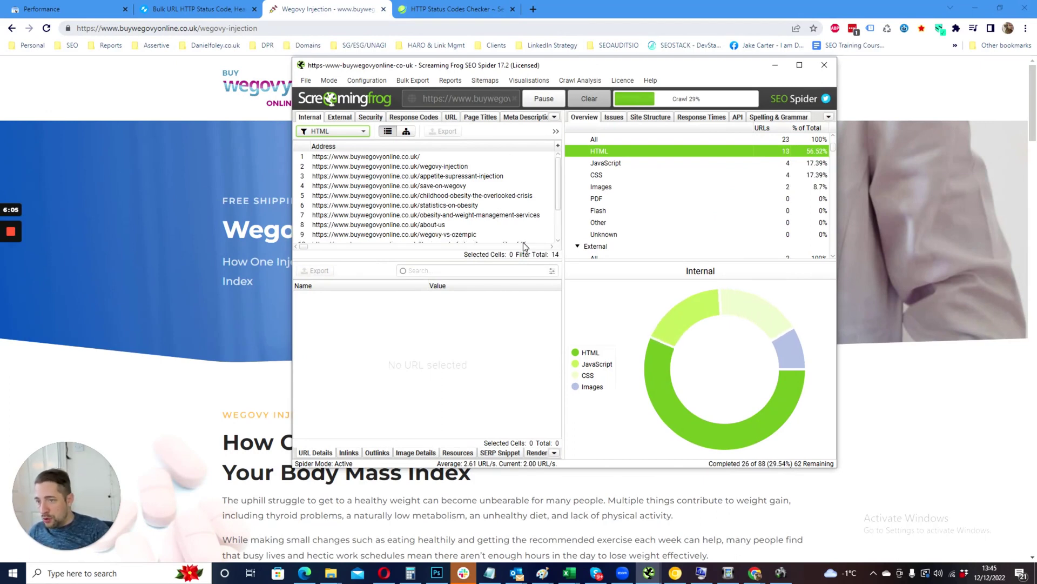
pyautogui.doubleClick(691, 76)
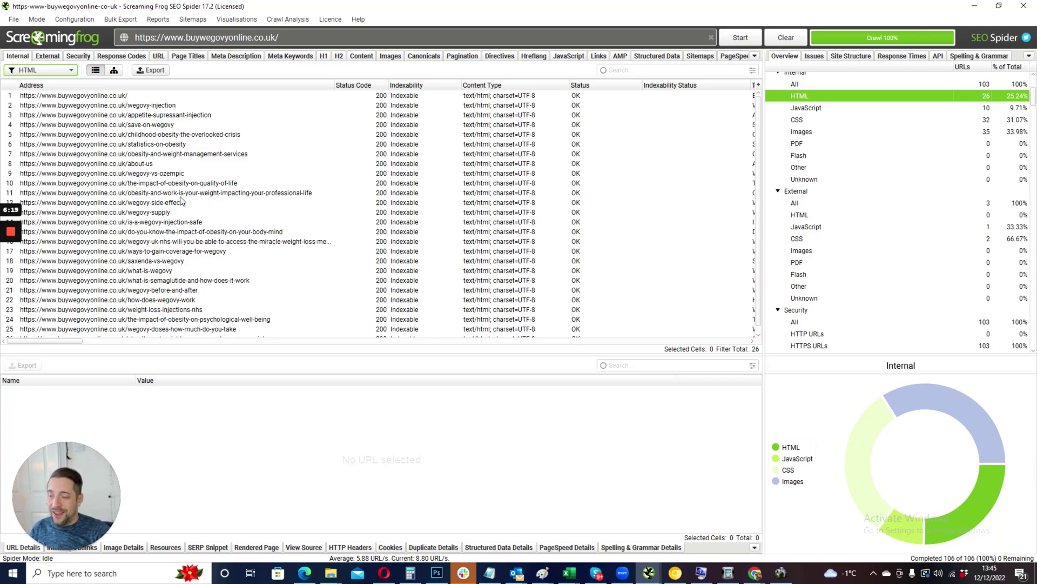
# Review the 34 inlinks to the wegovy-vs-ozempic page, selecting their source URLs and anchor texts.
pyautogui.click(191, 175)
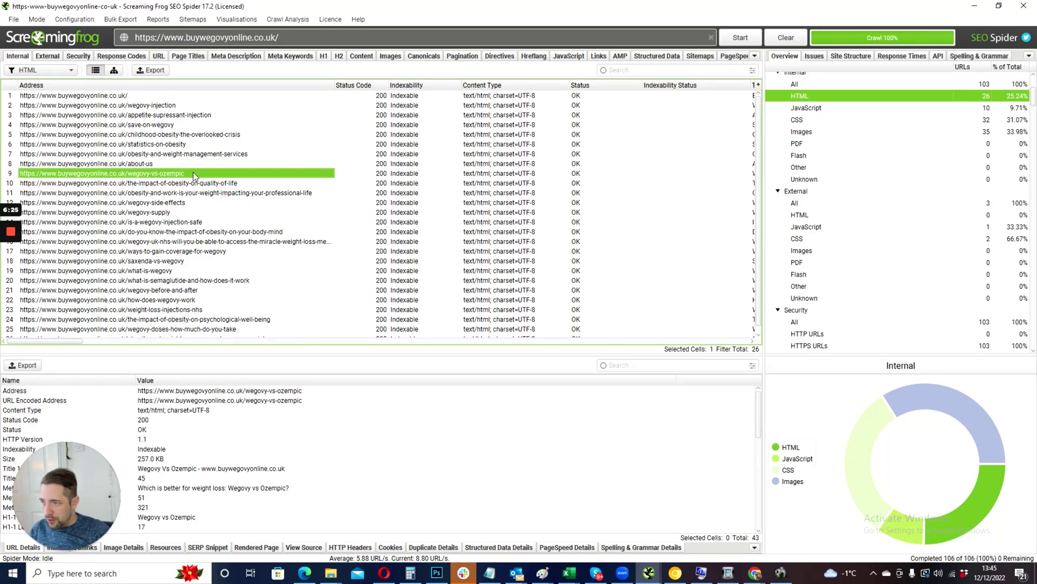
pyautogui.moveTo(110, 470); pyautogui.dragTo(725, 448)
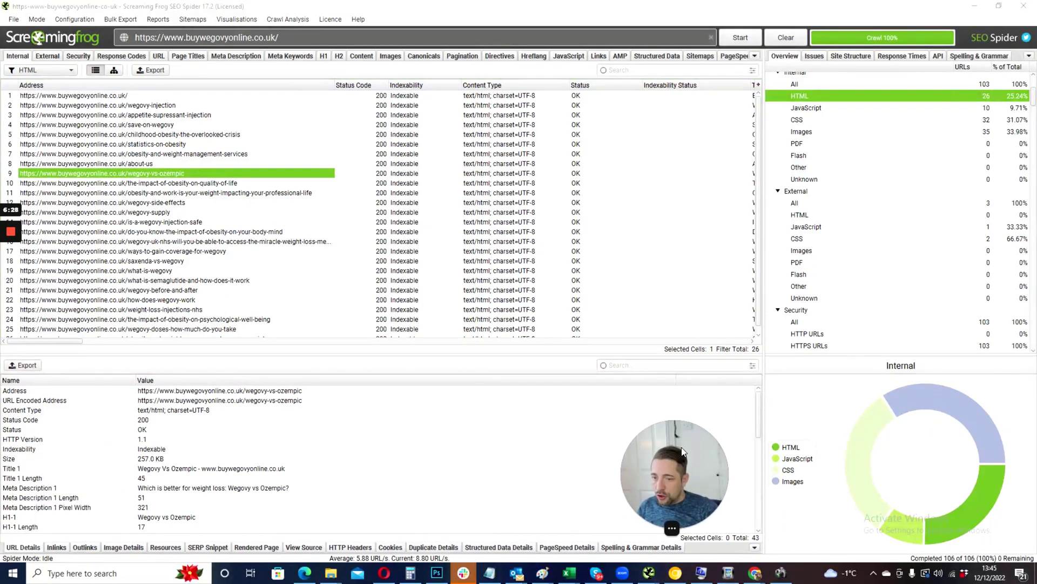
pyautogui.click(57, 547)
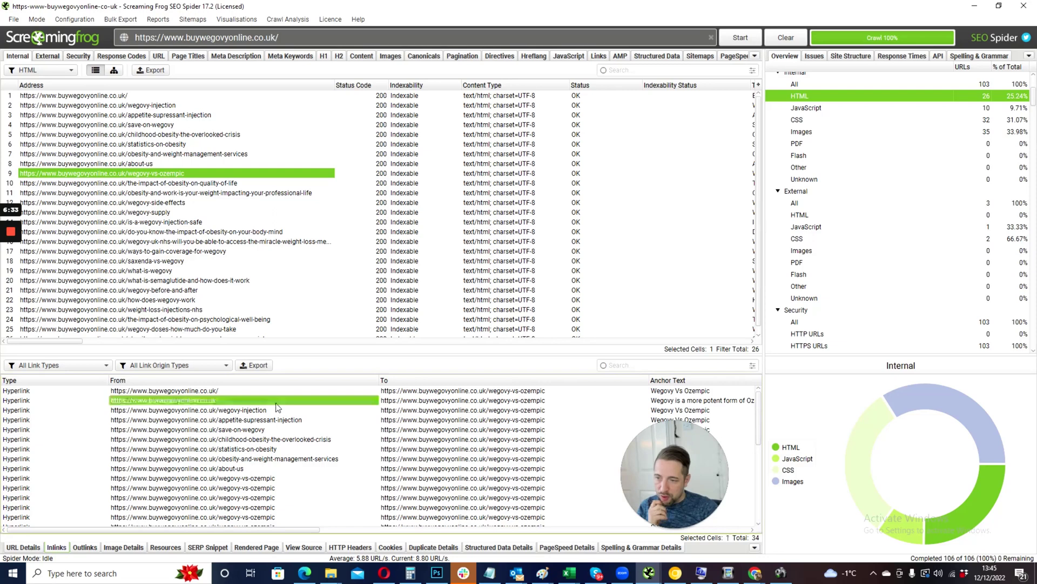
pyautogui.moveTo(278, 406); pyautogui.dragTo(281, 515)
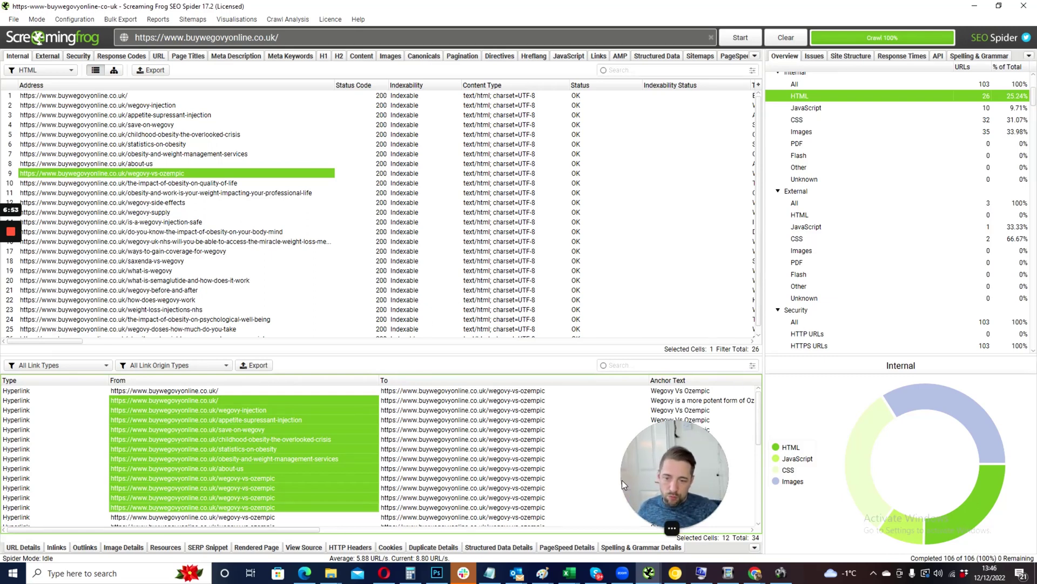
pyautogui.moveTo(656, 469); pyautogui.dragTo(47, 486)
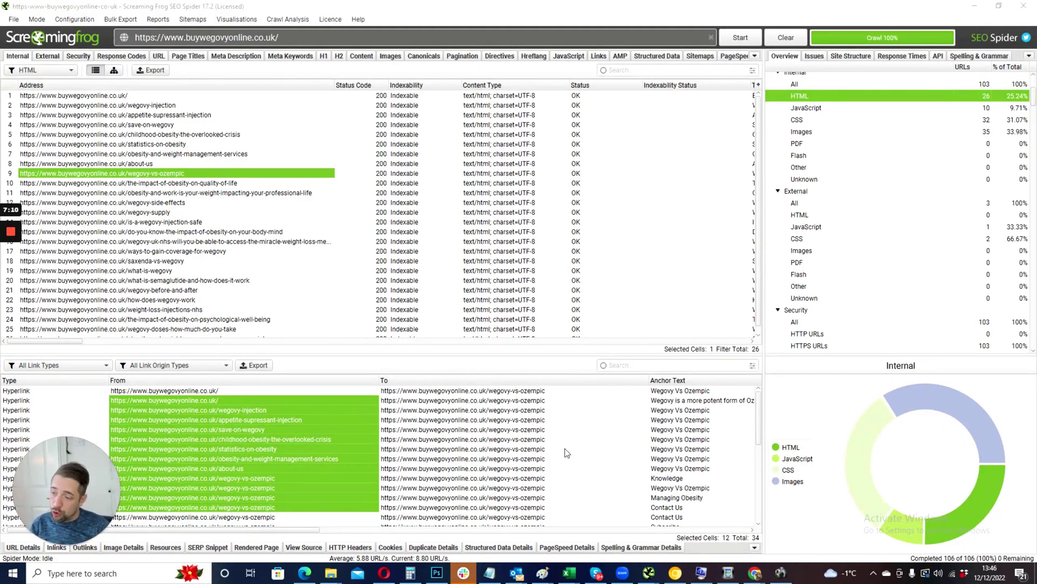
# Minimize Screaming Frog so Chrome shows buywegovyonline.co.uk/wegovy-injection again.
pyautogui.click(979, 9)
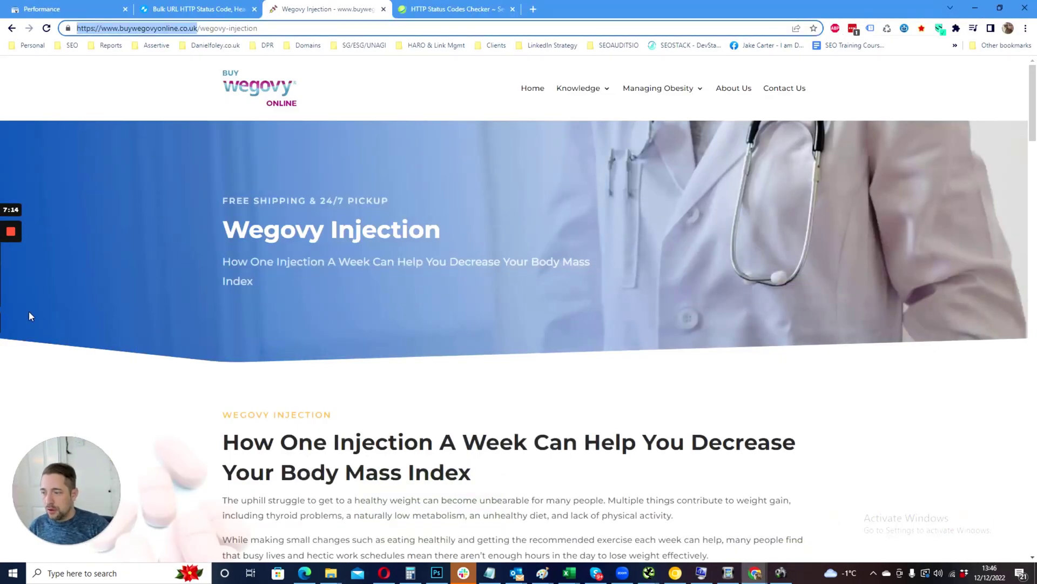
pyautogui.moveTo(18, 236)
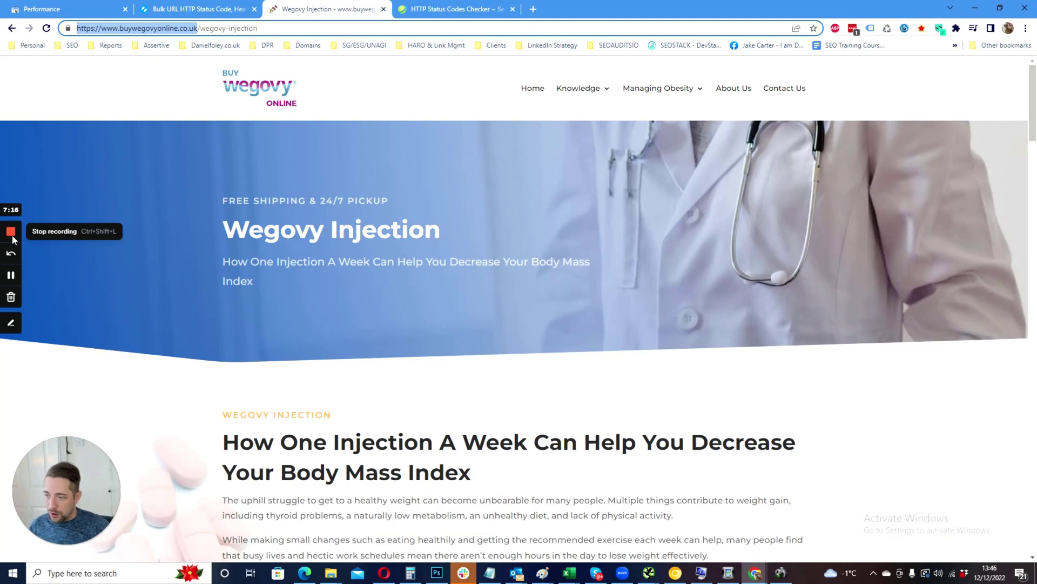